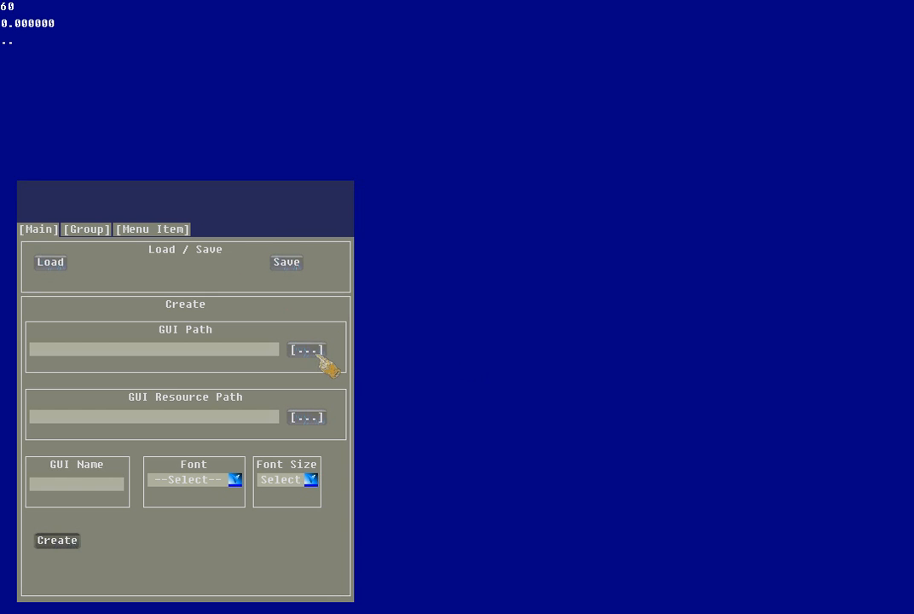
Set the GUI path to the folder c:\Zabi's Escape\Editor.
click(318, 351)
click(283, 320)
scroll(273, 318, down, 3)
scroll(252, 316, down, 1)
scroll(269, 271, down, 1)
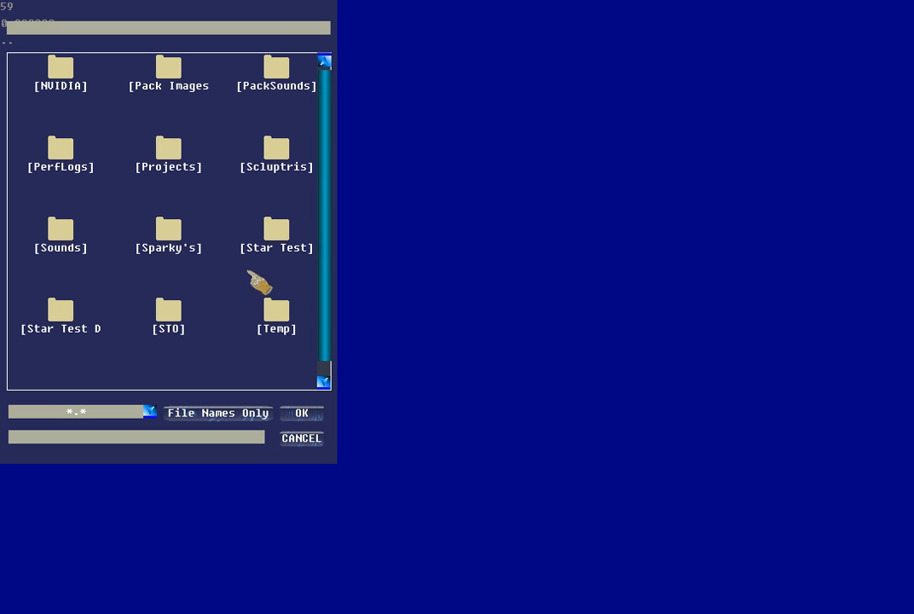
scroll(264, 273, down, 1)
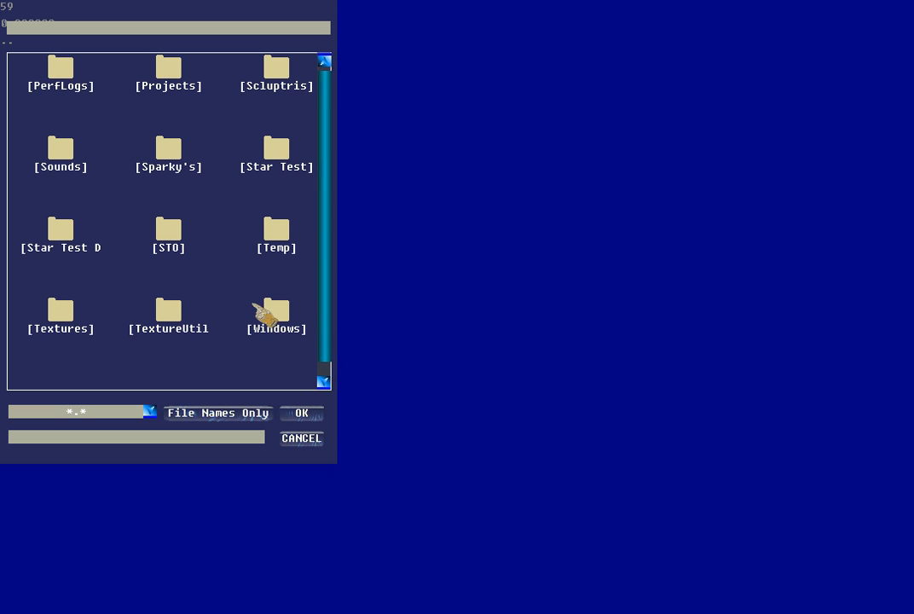
scroll(261, 312, down, 1)
scroll(273, 307, down, 1)
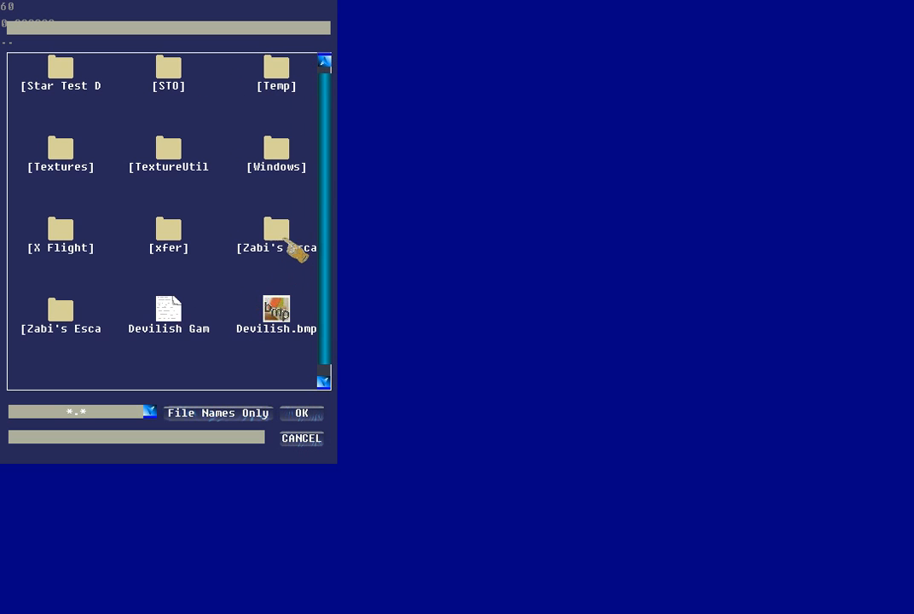
double_click(294, 249)
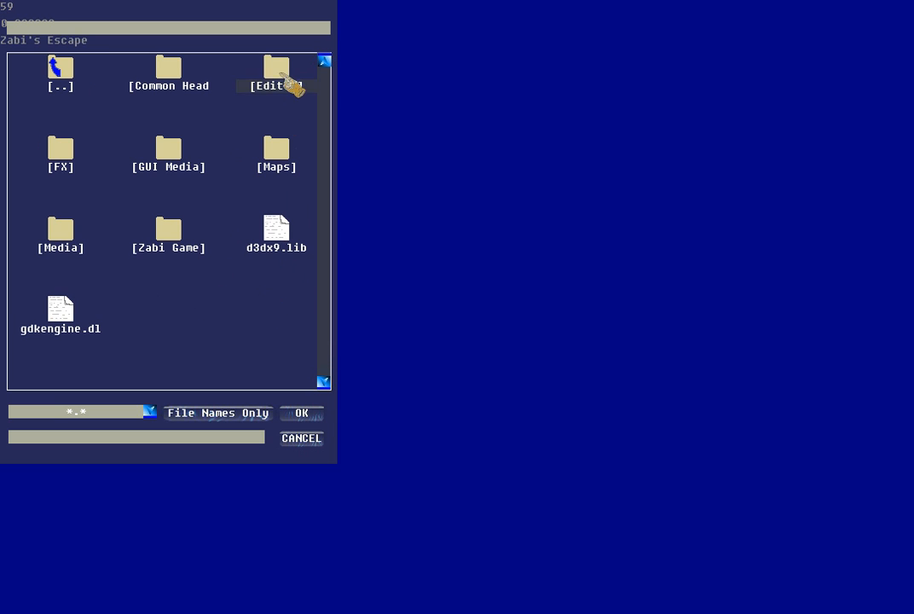
double_click(288, 83)
click(304, 415)
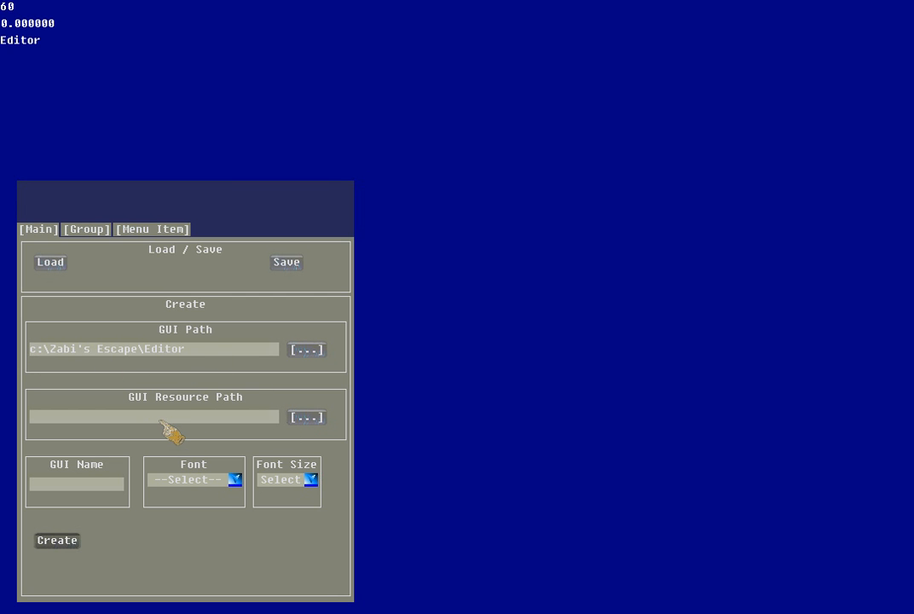
Set the GUI resource path to the GUI Media folder inside Zabi's Escape.
click(314, 419)
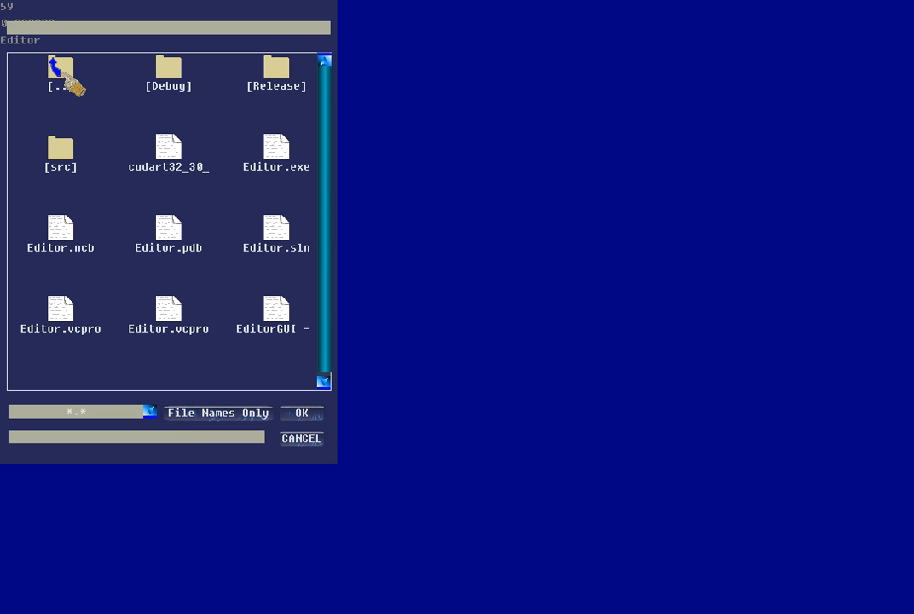
double_click(65, 77)
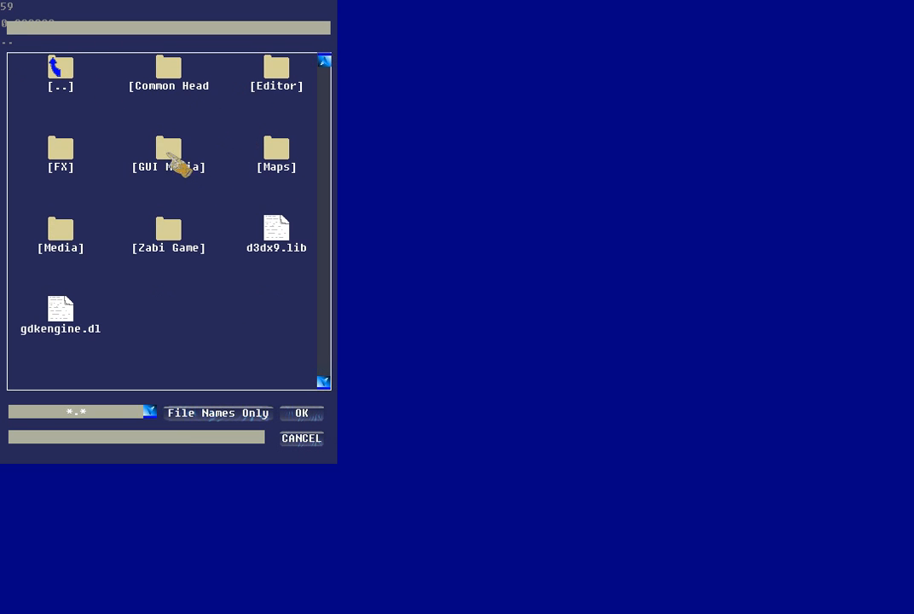
double_click(178, 153)
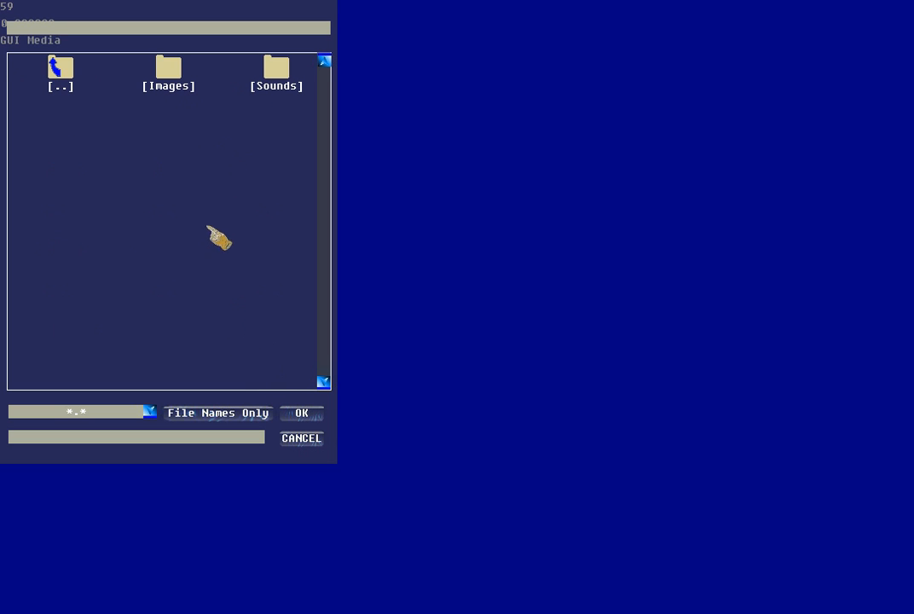
click(304, 417)
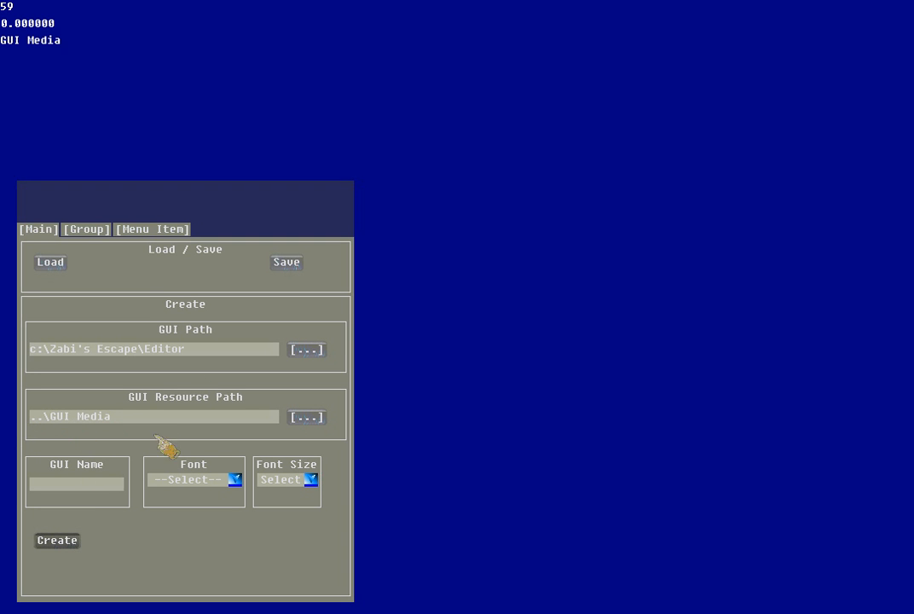
Enter GUI3.MNU as the GUI name.
click(77, 484)
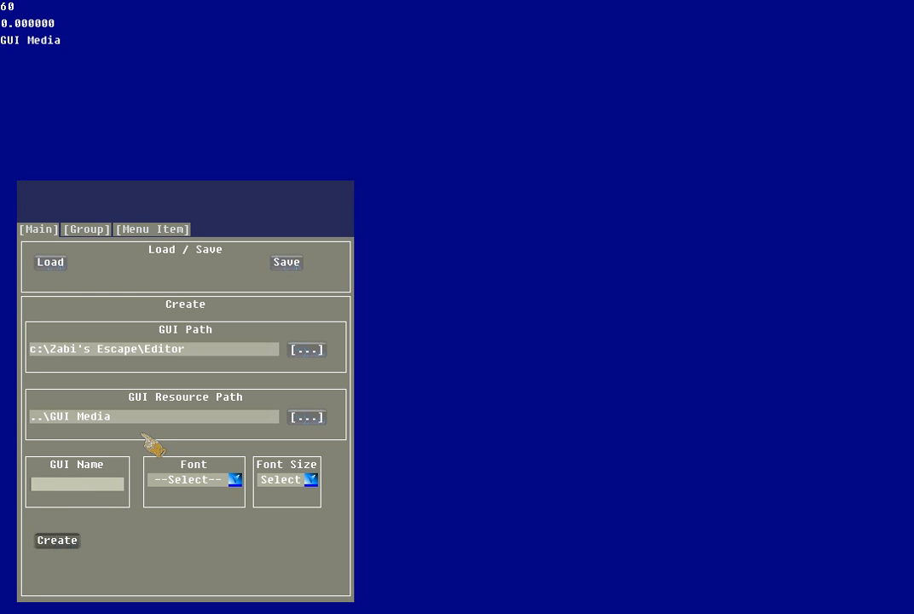
text(GUI3.MNU)
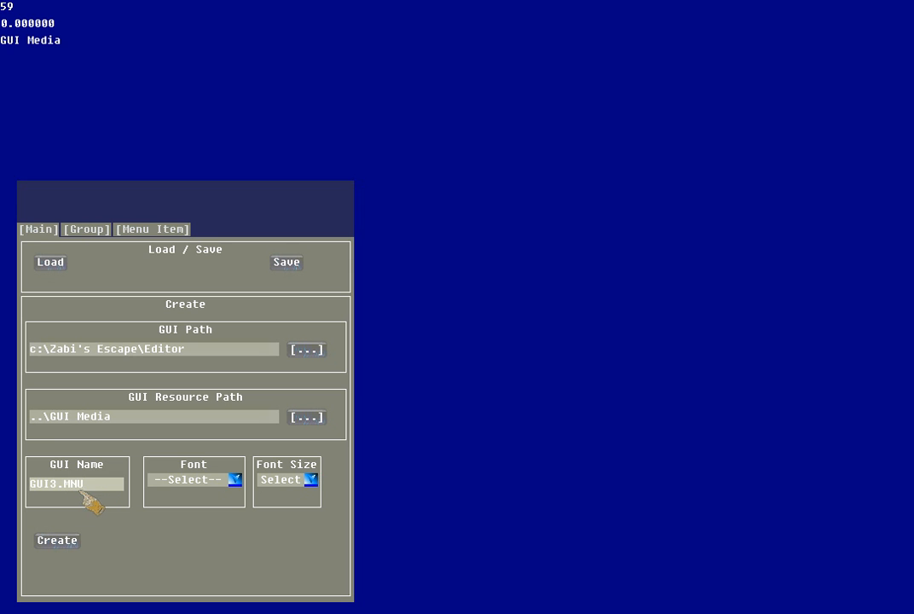
click(86, 493)
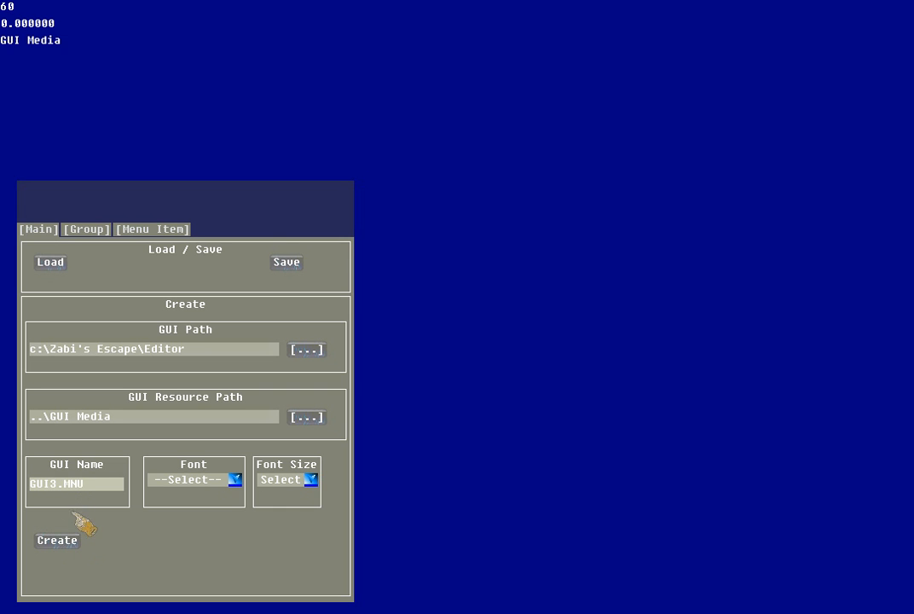
Create a new group named "first group".
click(84, 232)
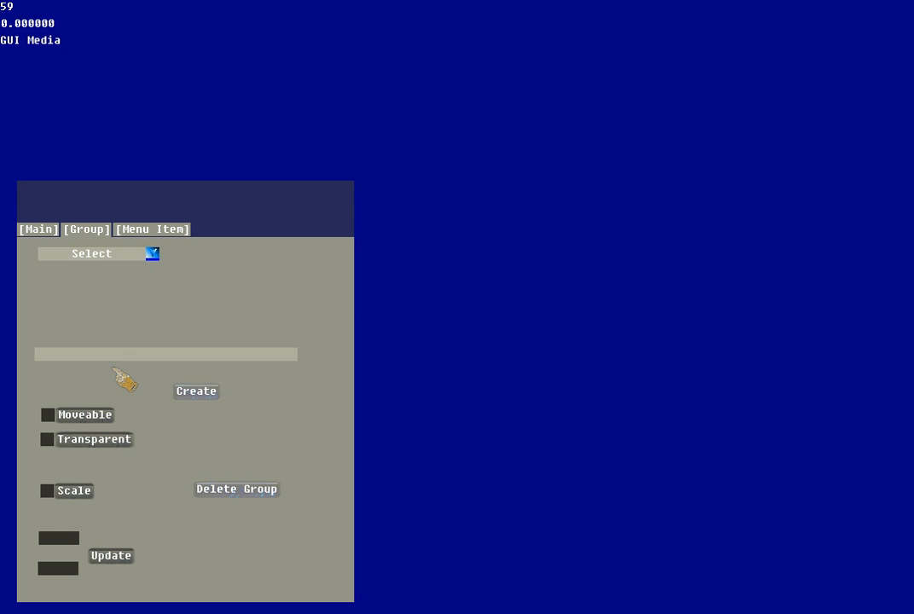
click(88, 357)
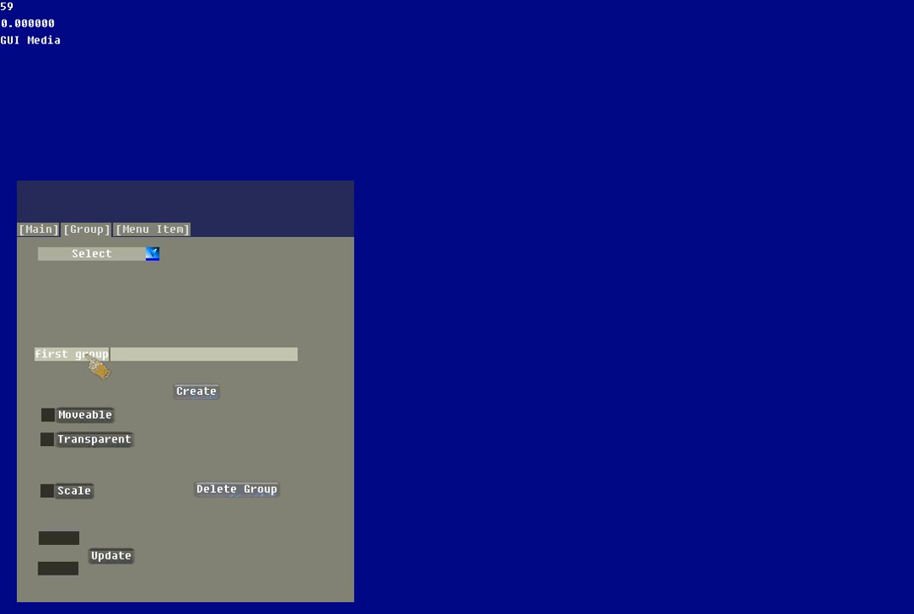
click(196, 393)
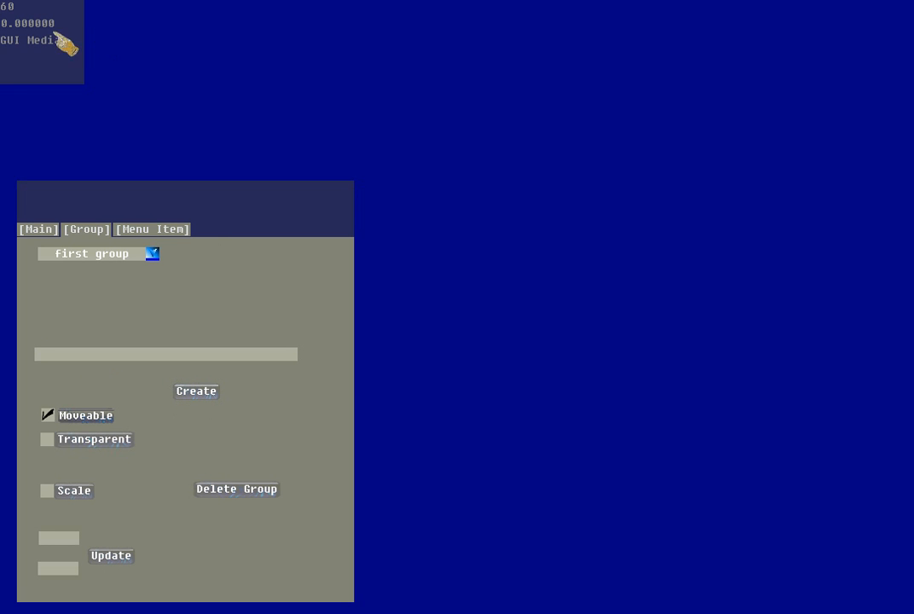
Move the first group beside the editor panel and scale it to about 396 by 480, leaving it neither moveable nor scalable.
drag(56, 73, 447, 246)
click(70, 416)
click(77, 493)
drag(570, 435, 735, 583)
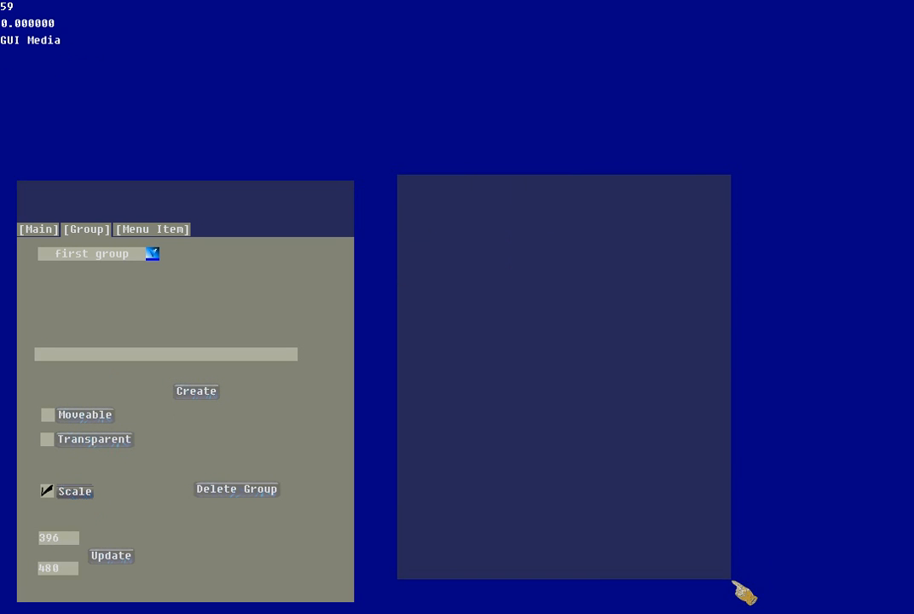
click(77, 492)
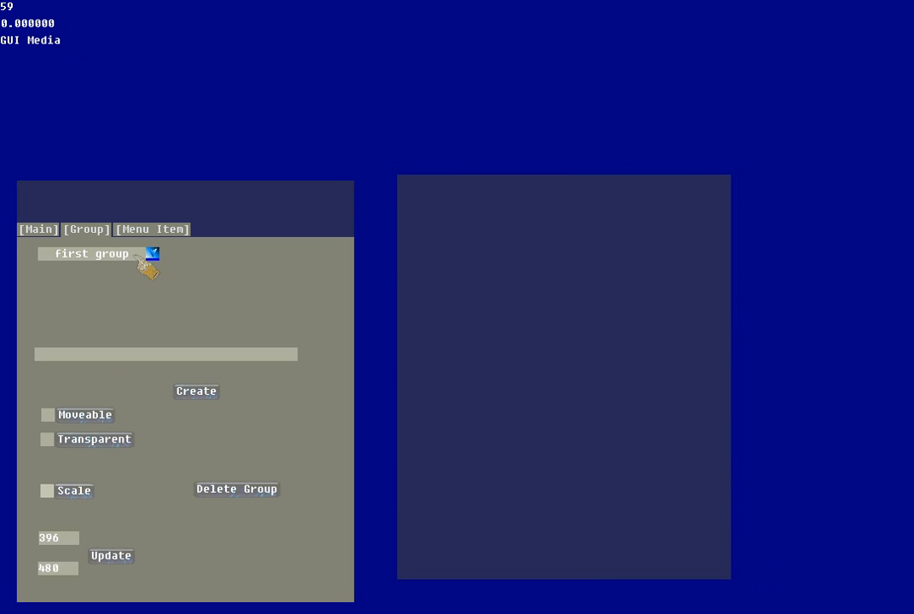
Create an MBUTTON menu item with the caption Button1 and the ID MainButton1.
click(168, 230)
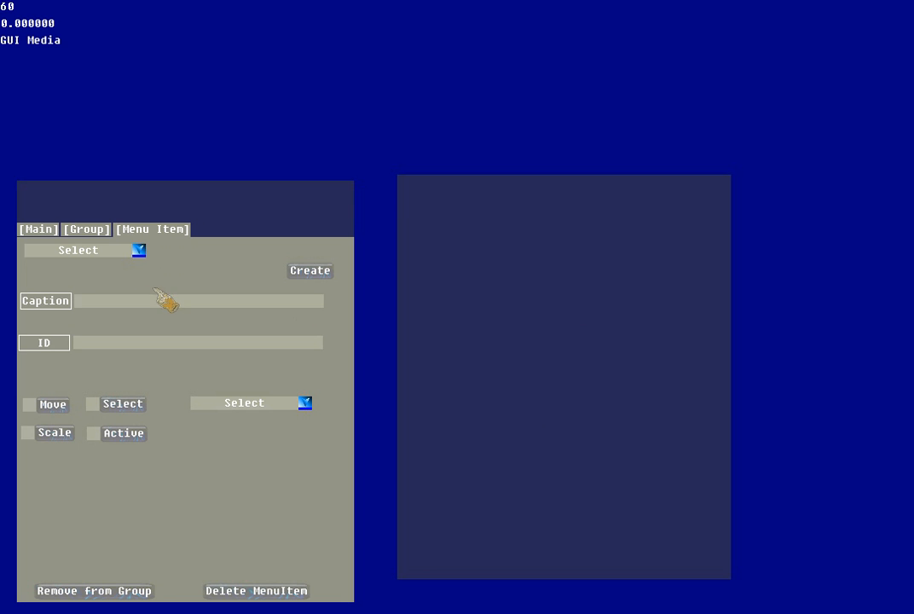
click(138, 251)
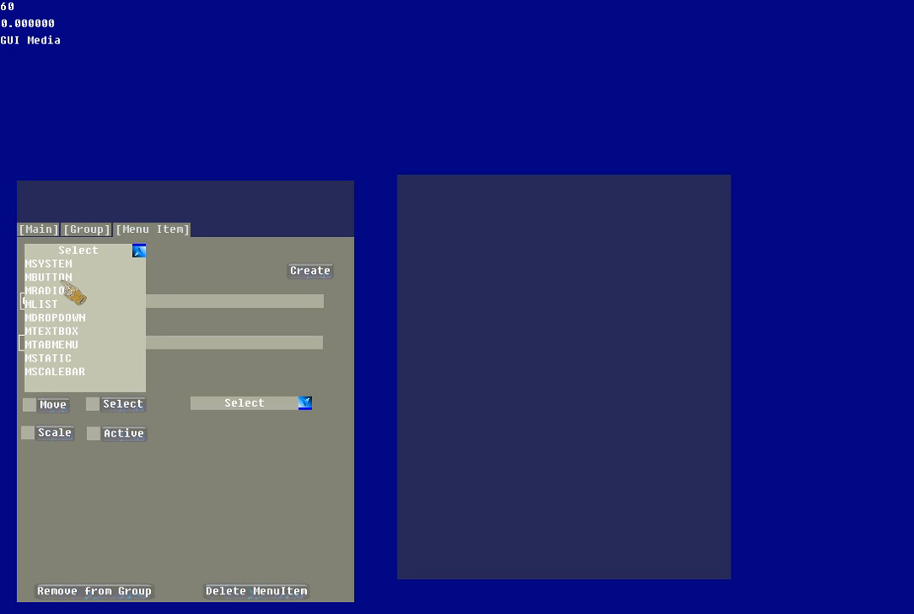
click(61, 279)
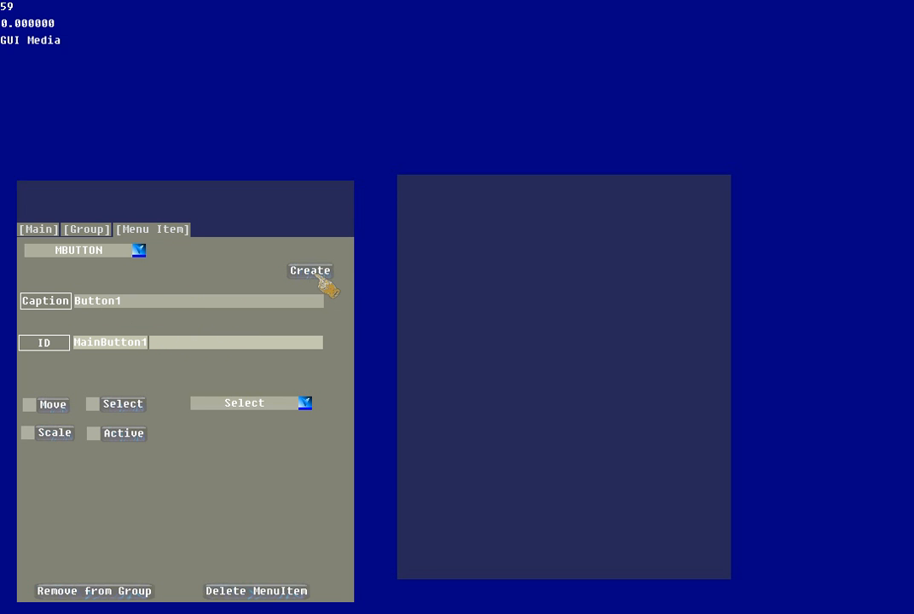
click(312, 272)
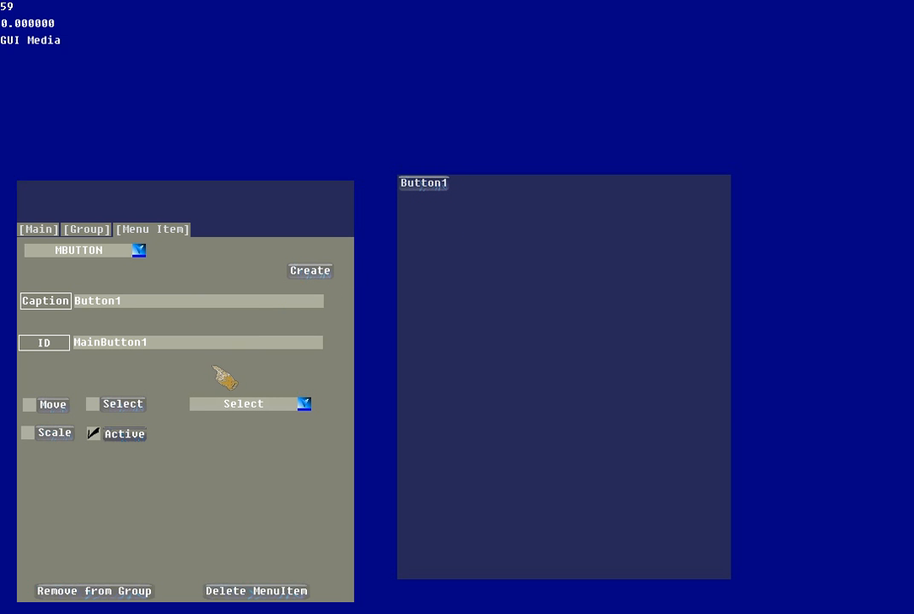
Move Button1 down into the group's left half and scale it slightly larger.
click(51, 405)
drag(447, 291, 465, 343)
click(58, 405)
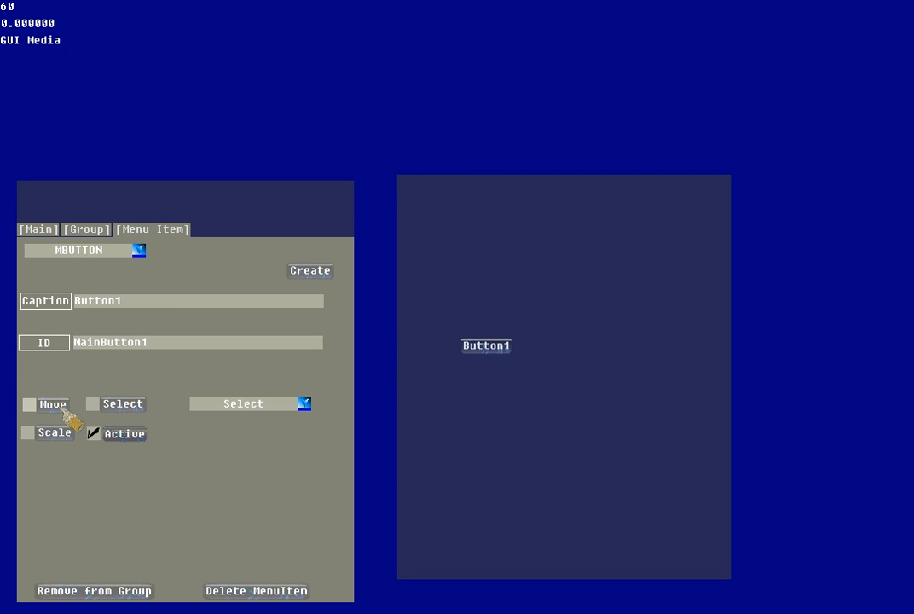
click(60, 436)
drag(474, 414, 532, 361)
click(58, 435)
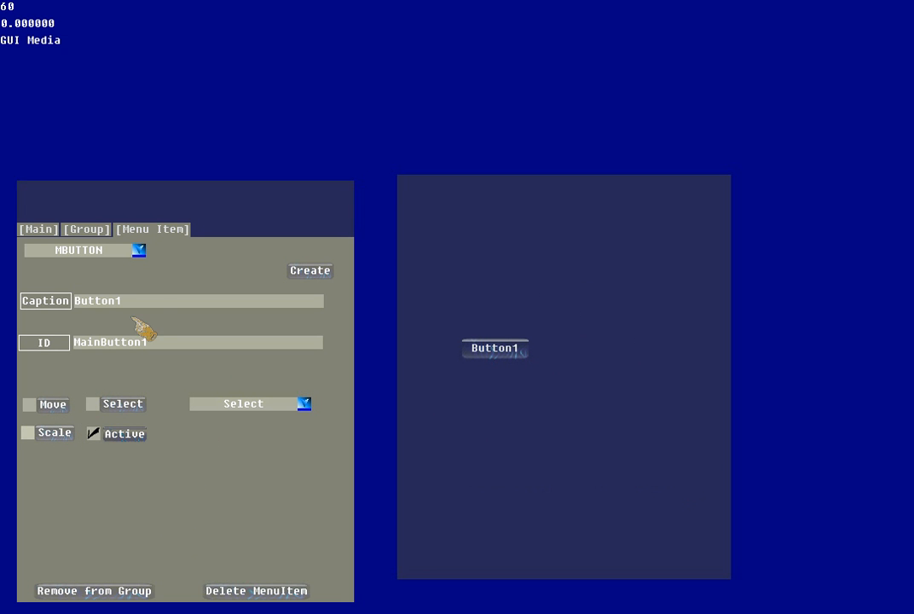
Create an MRADIO menu item with the caption Radio1 and the ID MainRadio1.
click(138, 250)
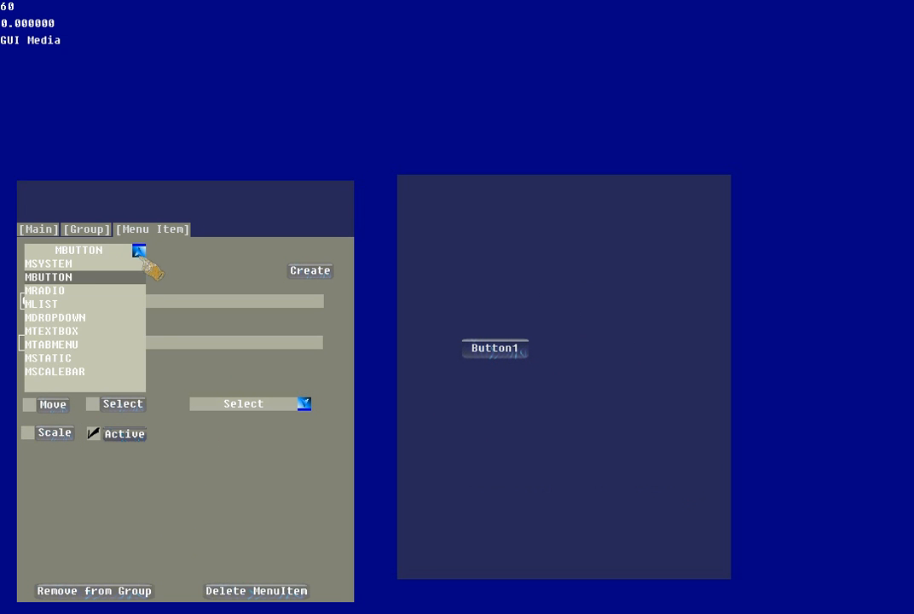
click(65, 291)
click(130, 303)
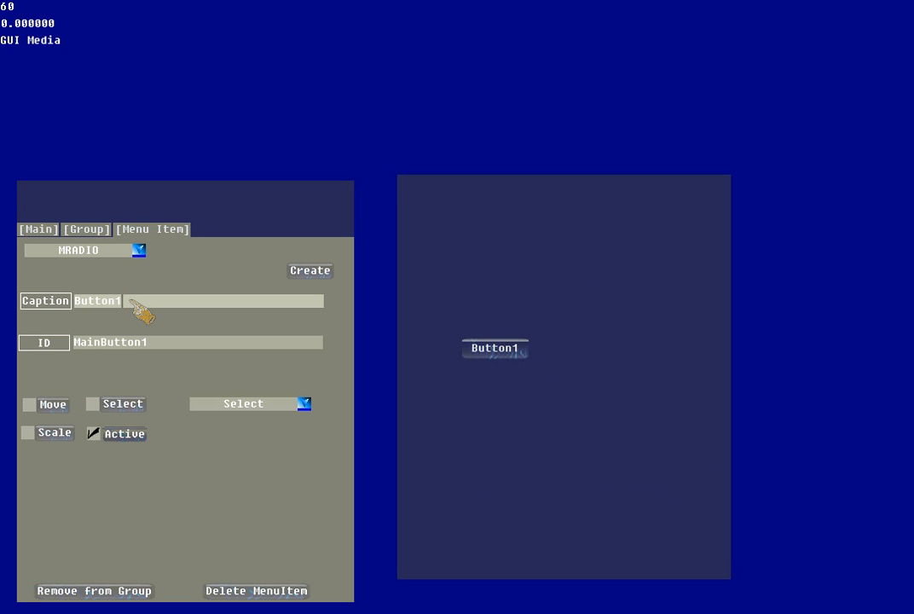
key(BackSpace)
key(BackSpace)
key(BackSpace)
key(BackSpace)
key(BackSpace)
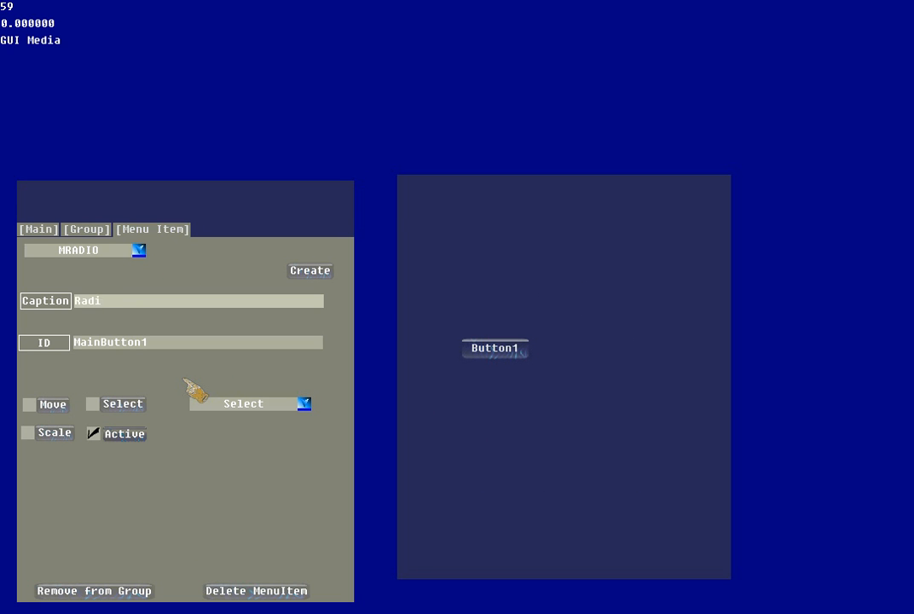
click(154, 344)
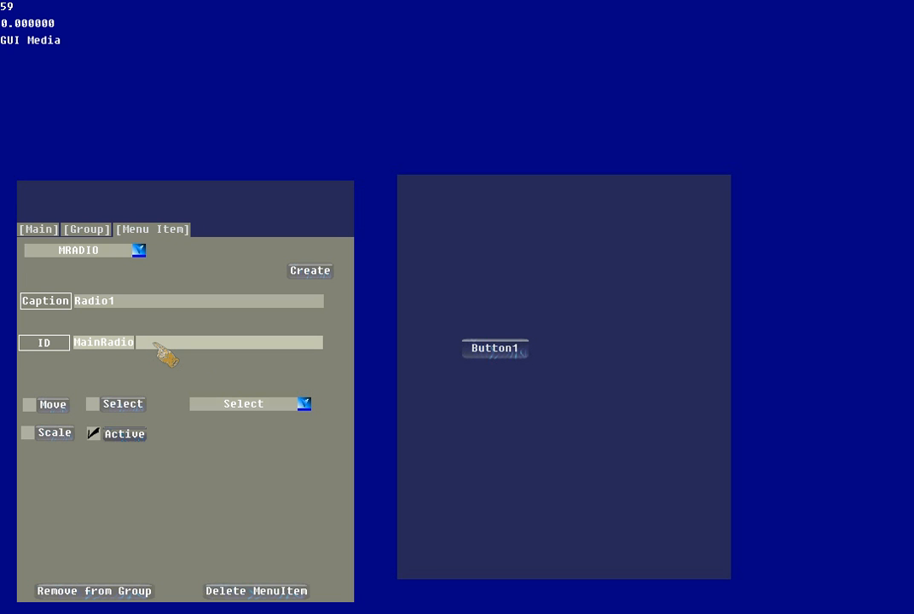
click(311, 271)
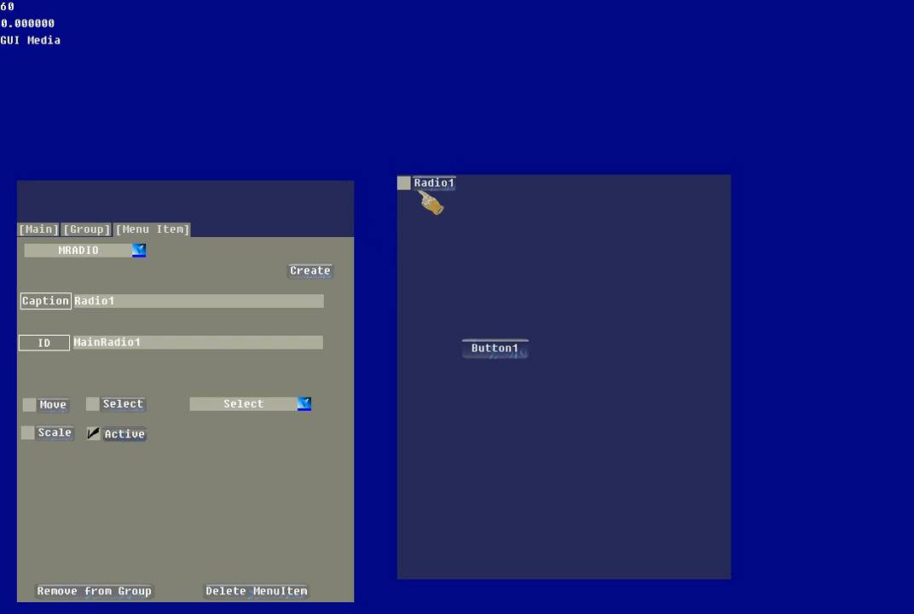
Test Radio1 by toggling it on and off.
click(422, 185)
click(425, 186)
click(425, 185)
click(425, 185)
Move Radio1 to just above Button1 in the group, finishing with its Move option off.
click(40, 406)
drag(449, 290, 497, 303)
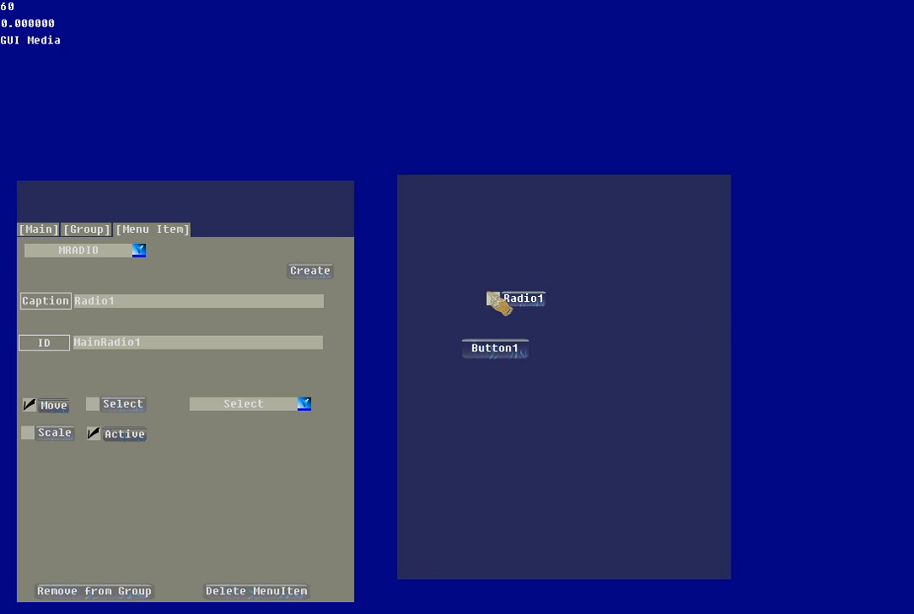
click(29, 405)
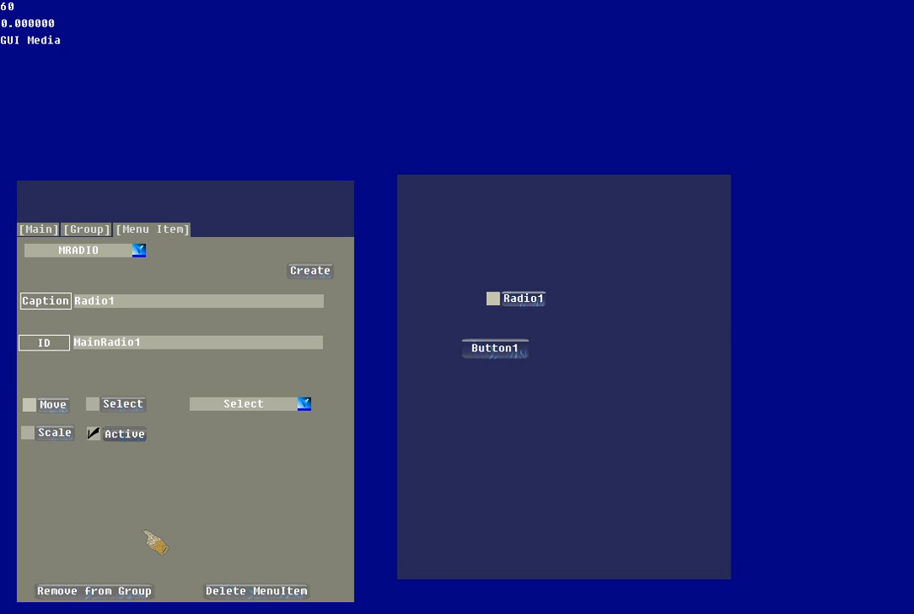
Remove Radio1 and Button1 from the group.
click(130, 597)
click(141, 408)
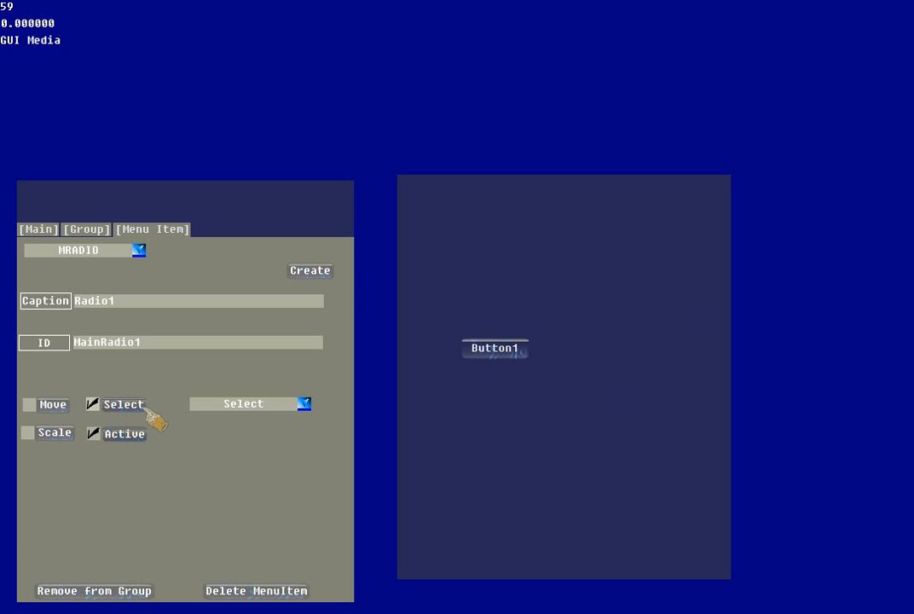
click(512, 360)
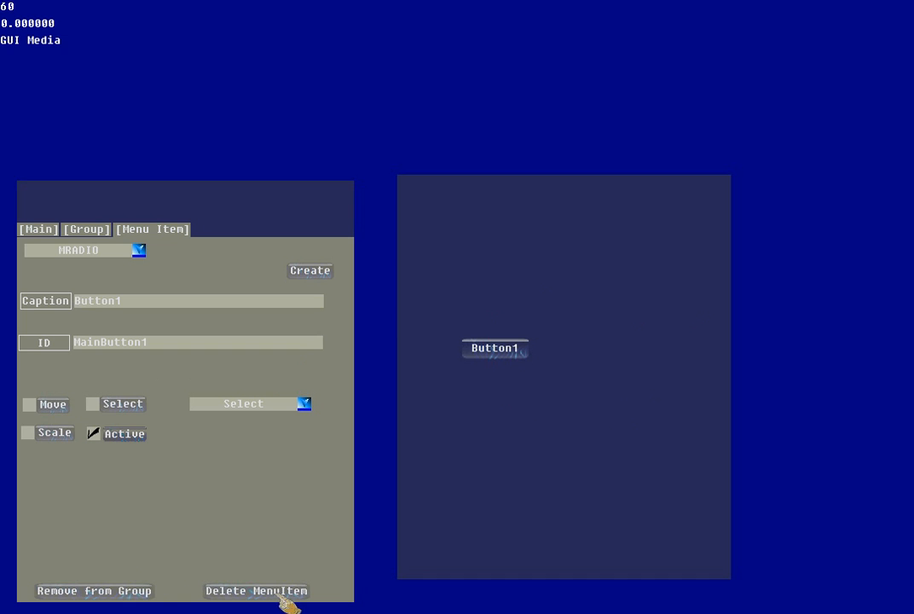
click(129, 595)
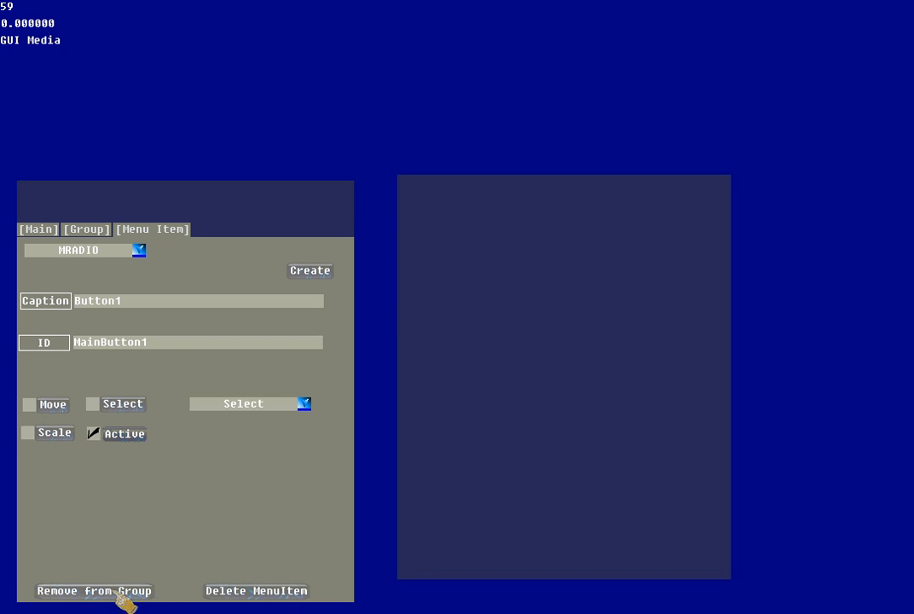
Look through the list of existing menu items and close it without selecting one.
click(304, 404)
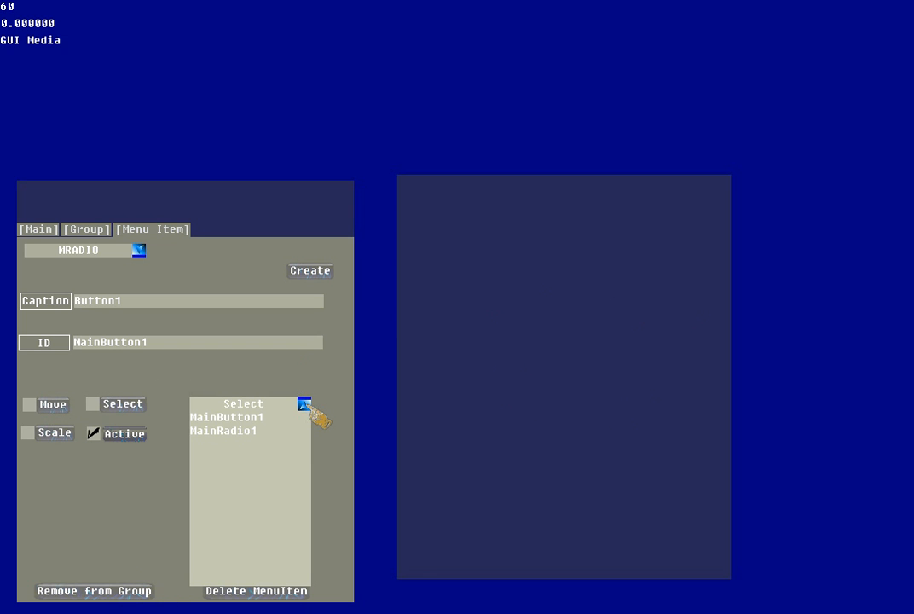
click(304, 404)
click(304, 404)
click(304, 403)
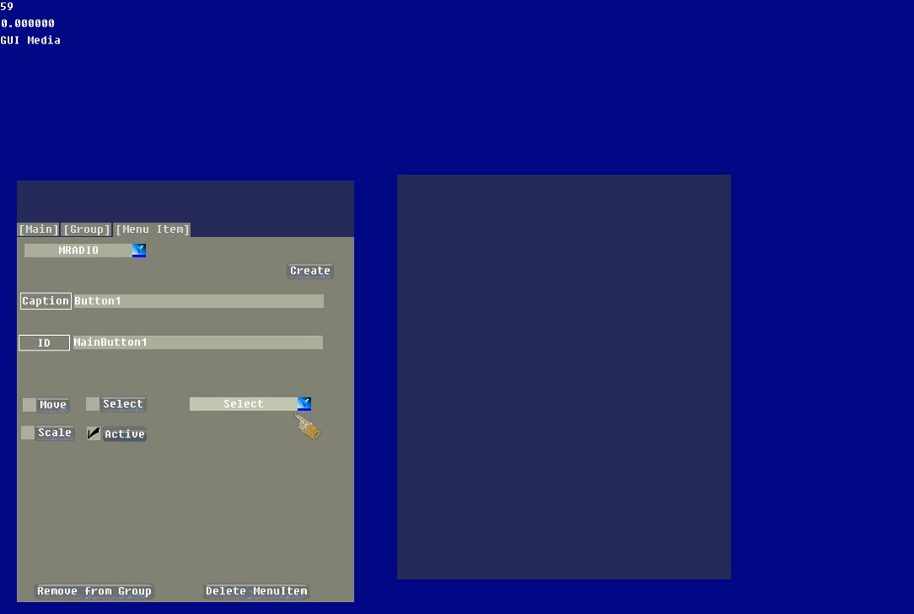
Place the existing MainButton1 in the group and remove it from the group again.
click(305, 404)
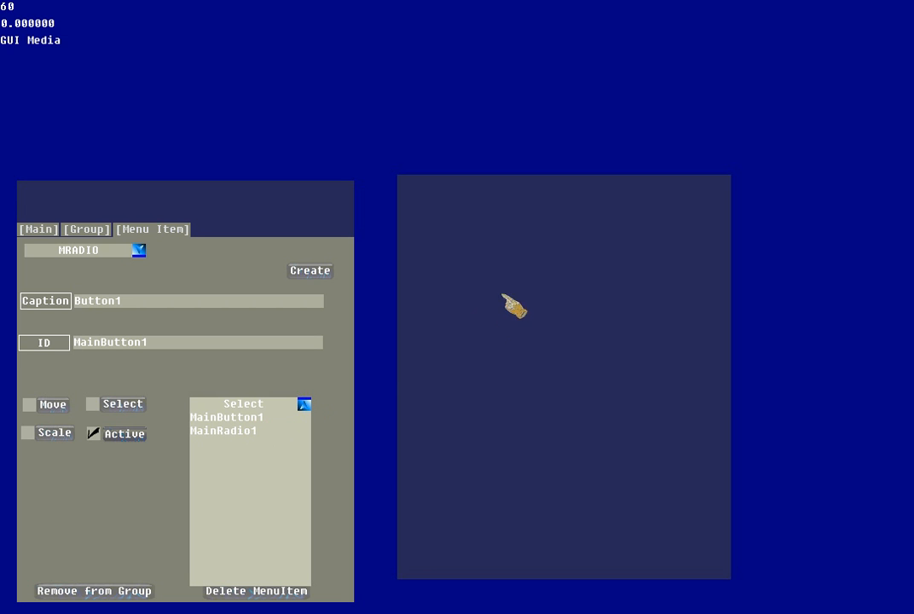
click(251, 427)
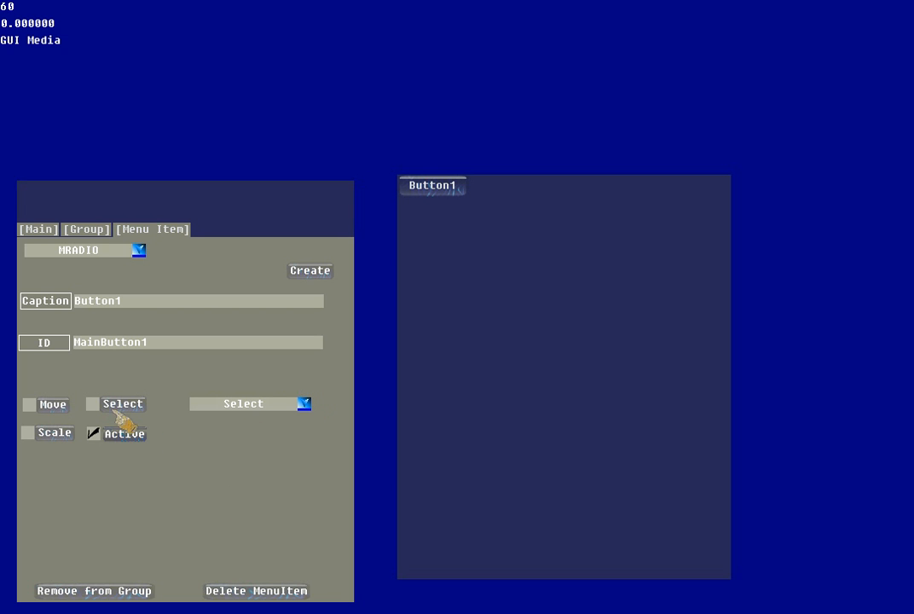
click(102, 593)
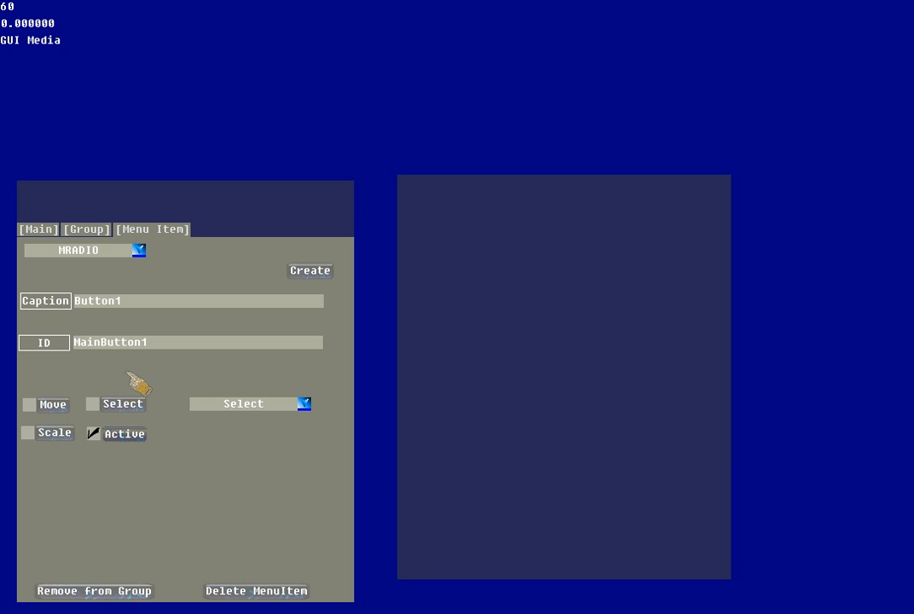
Set the new menu item's type to MTABMENU and clear its caption.
click(140, 249)
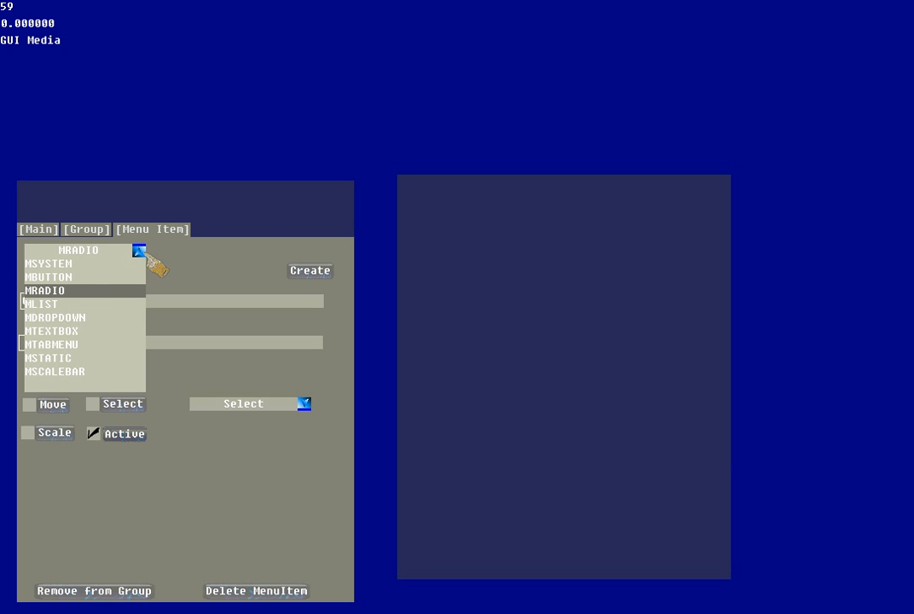
click(62, 345)
click(138, 301)
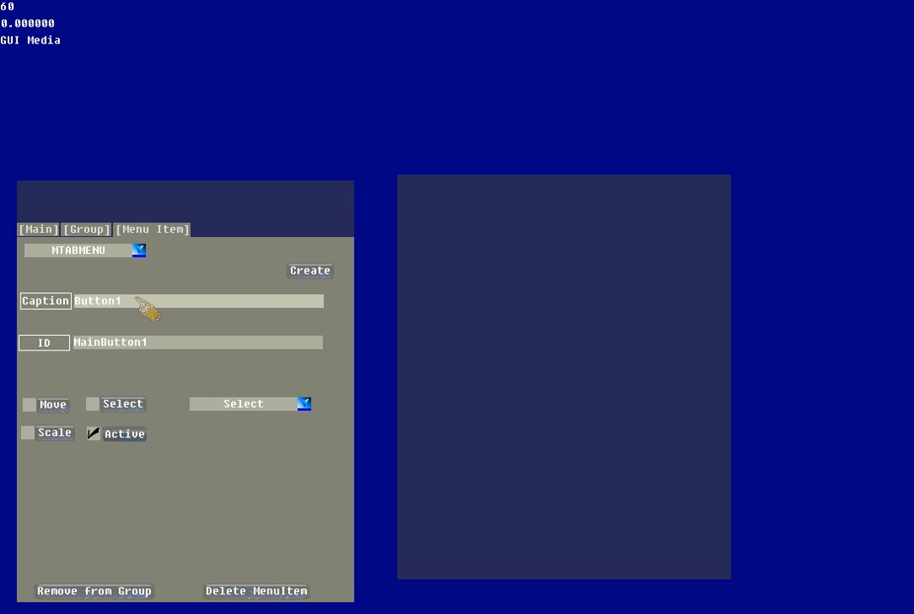
key(BackSpace)
key(BackSpace)
key(BackSpace)
key(BackSpace)
key(BackSpace)
key(BackSpace)
key(BackSpace)
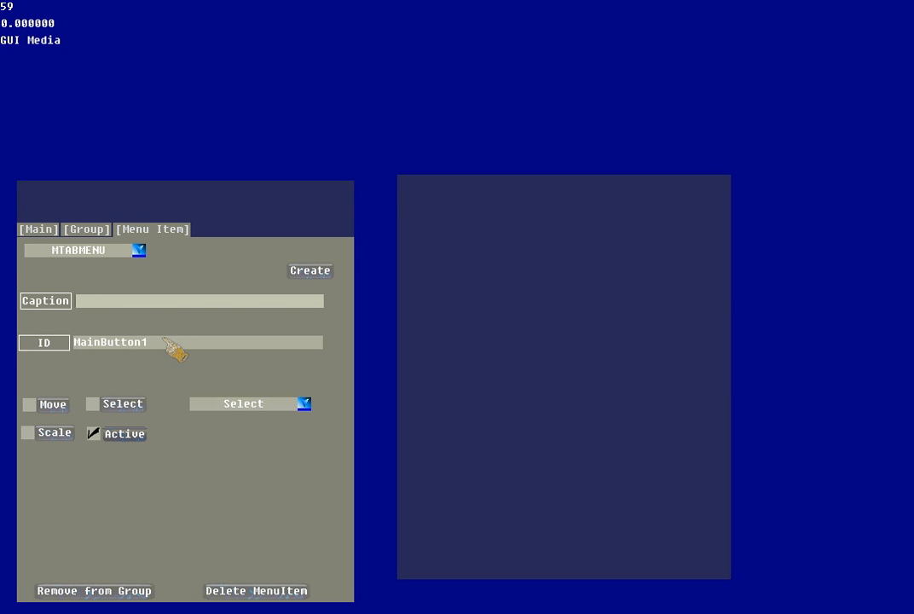
Create the tab menu with the caption "tab1&&tab2" and the ID "TabeMenu1".
click(166, 349)
key(BackSpace)
key(BackSpace)
key(BackSpace)
key(BackSpace)
key(BackSpace)
key(BackSpace)
key(BackSpace)
key(BackSpace)
key(BackSpace)
key(BackSpace)
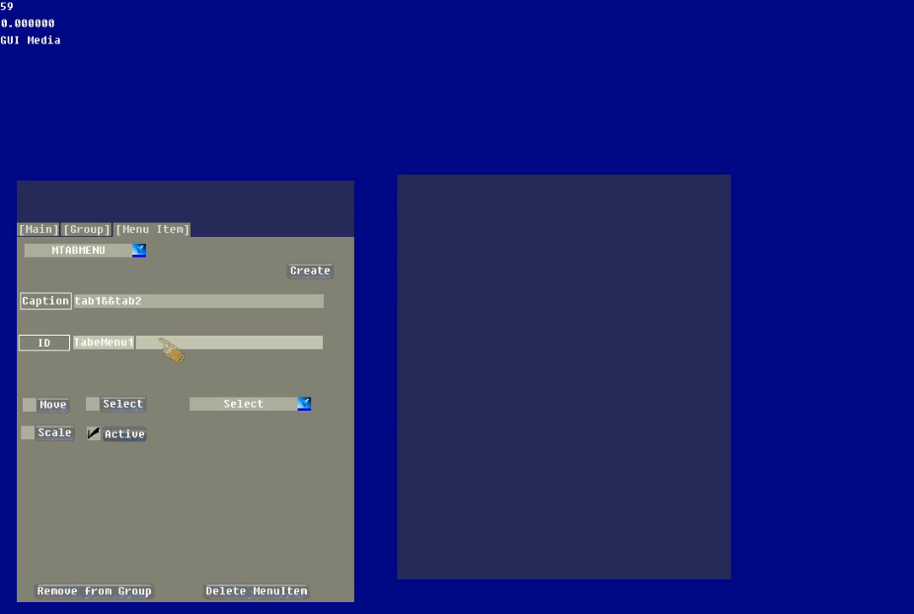
click(313, 273)
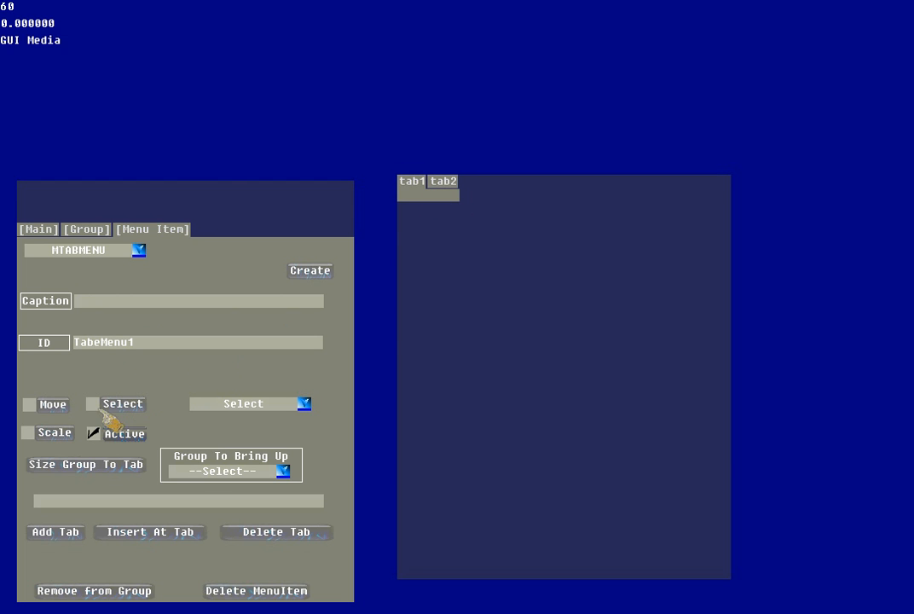
Scale the tab menu until it nearly fills the group, finishing with its Scale option off.
click(62, 437)
drag(445, 270, 727, 578)
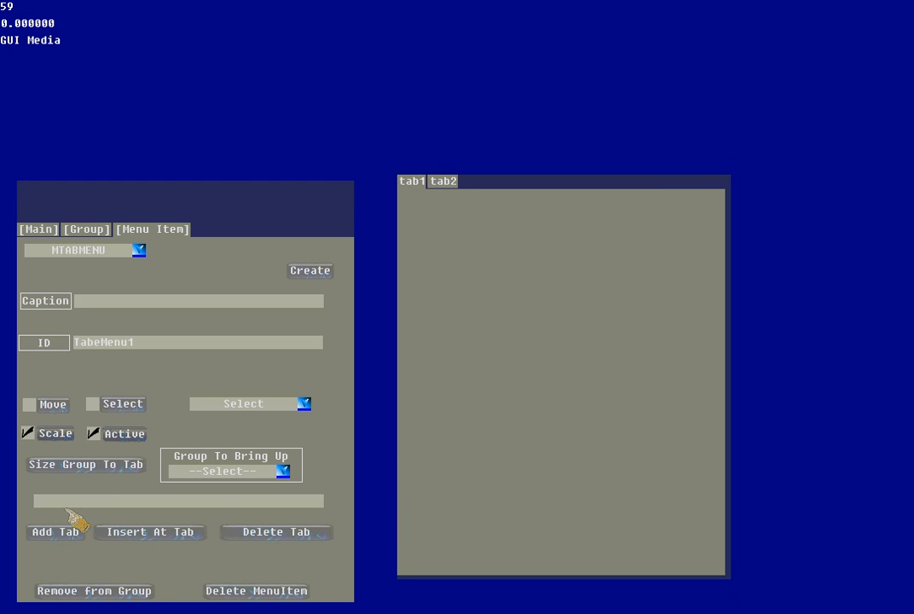
click(56, 433)
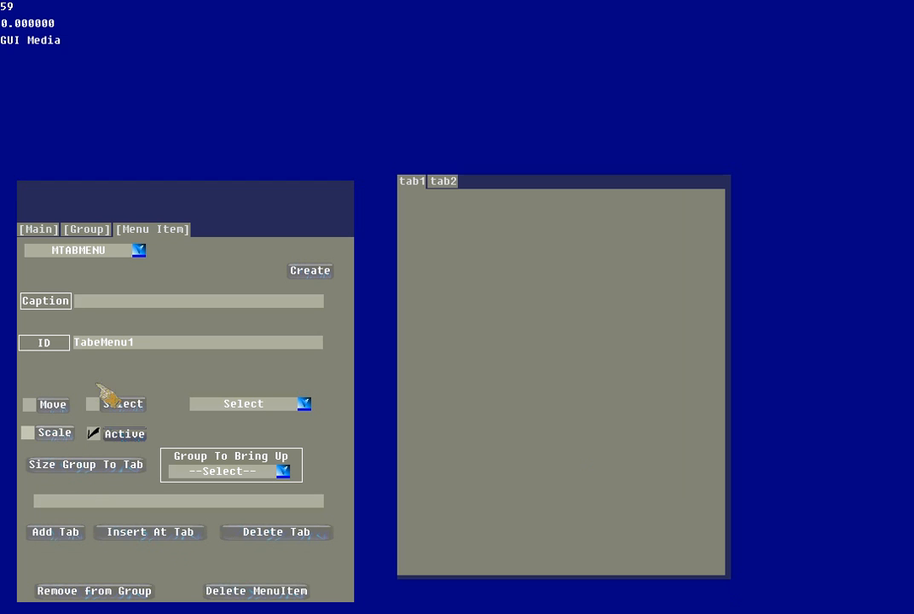
Add a third tab named "tab3" to the tab menu.
click(75, 503)
text(tab3)
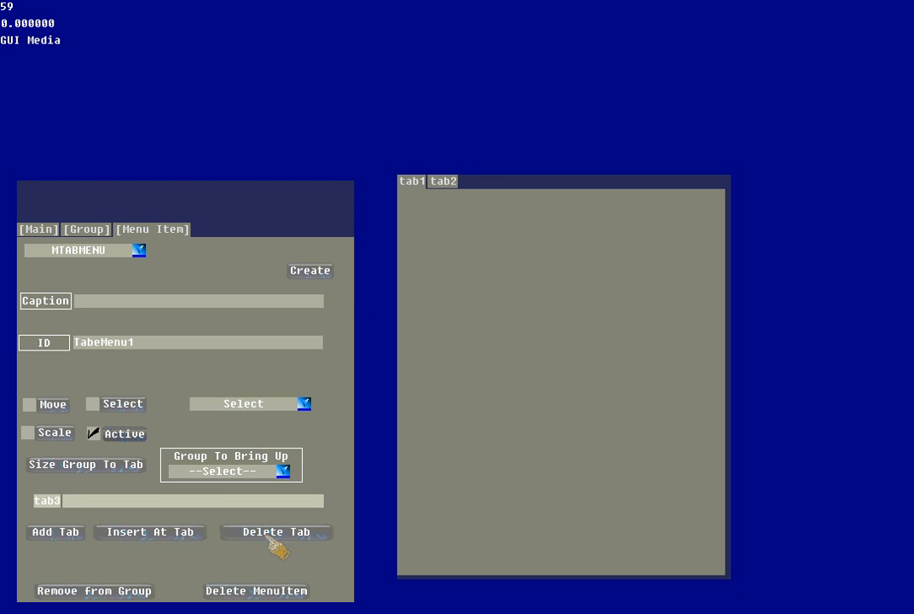
click(72, 536)
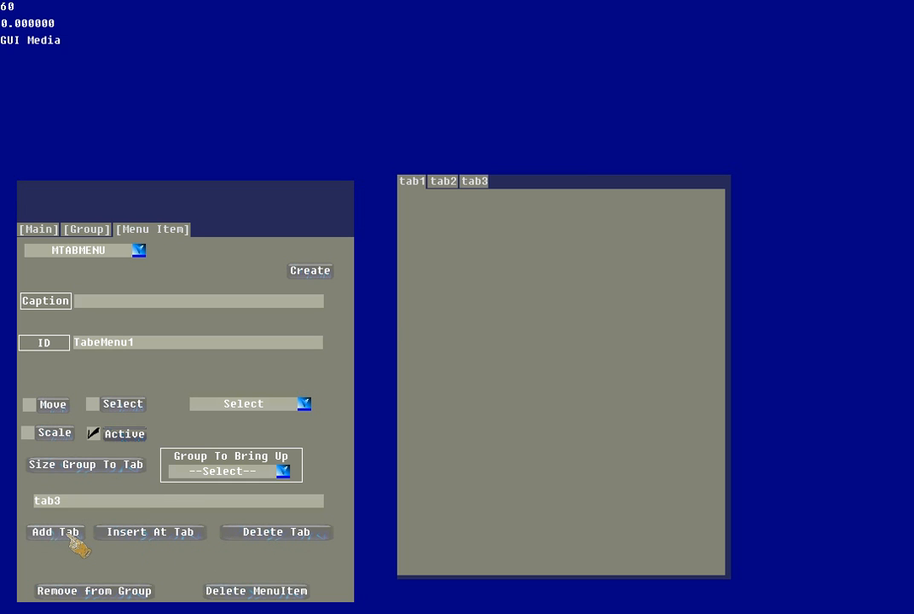
Try out the tab menu's tabs and check which groups a tab can bring up, without choosing one.
click(470, 184)
click(452, 186)
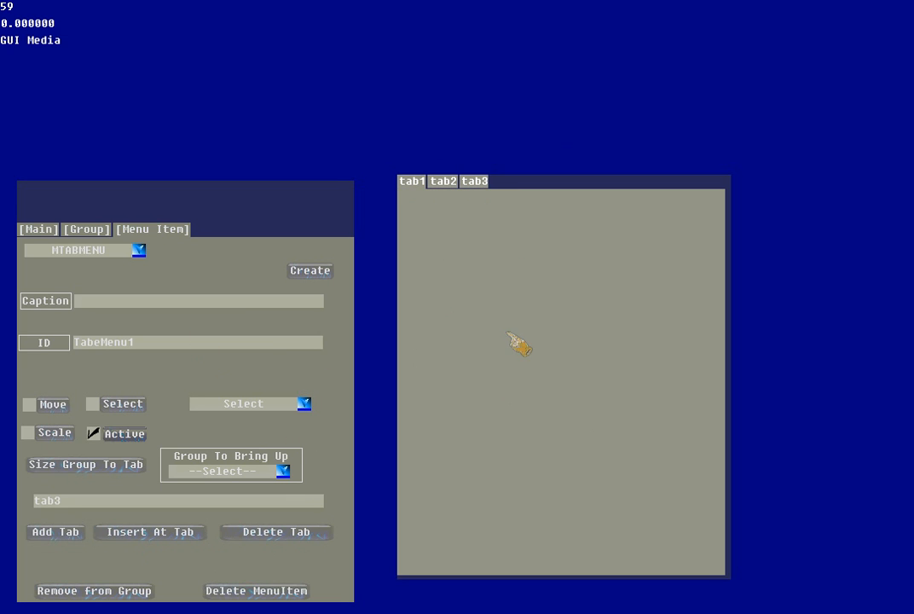
click(283, 472)
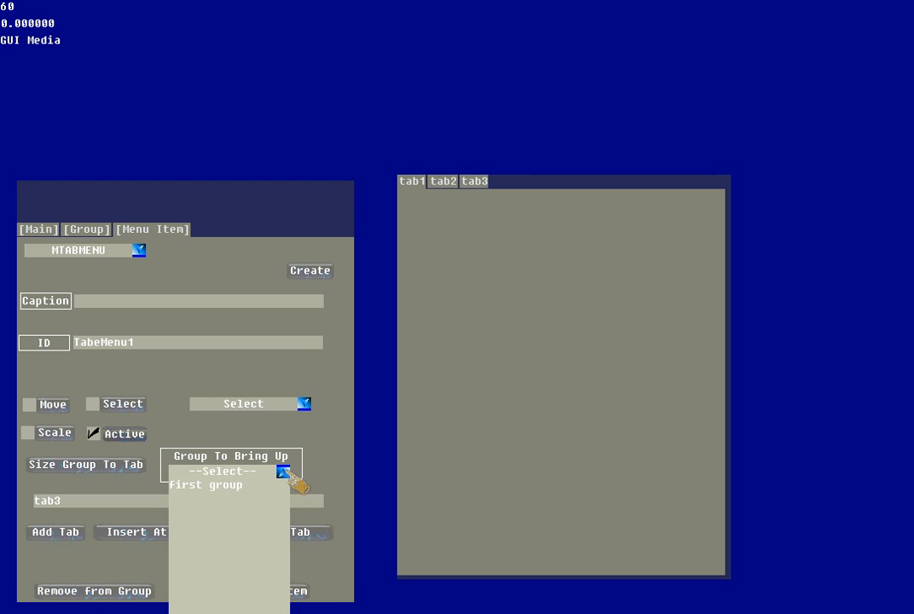
click(287, 477)
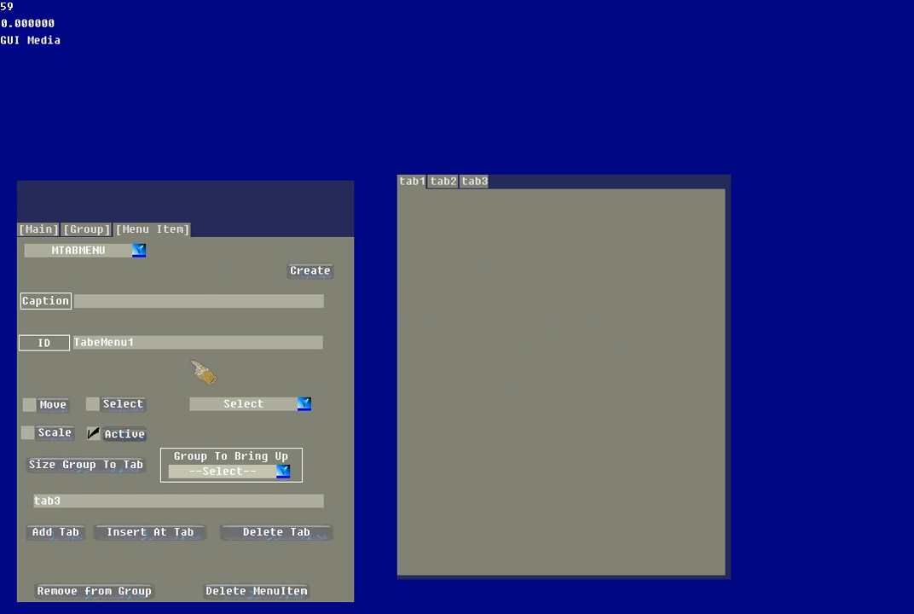
Create a new group named "group2".
click(85, 229)
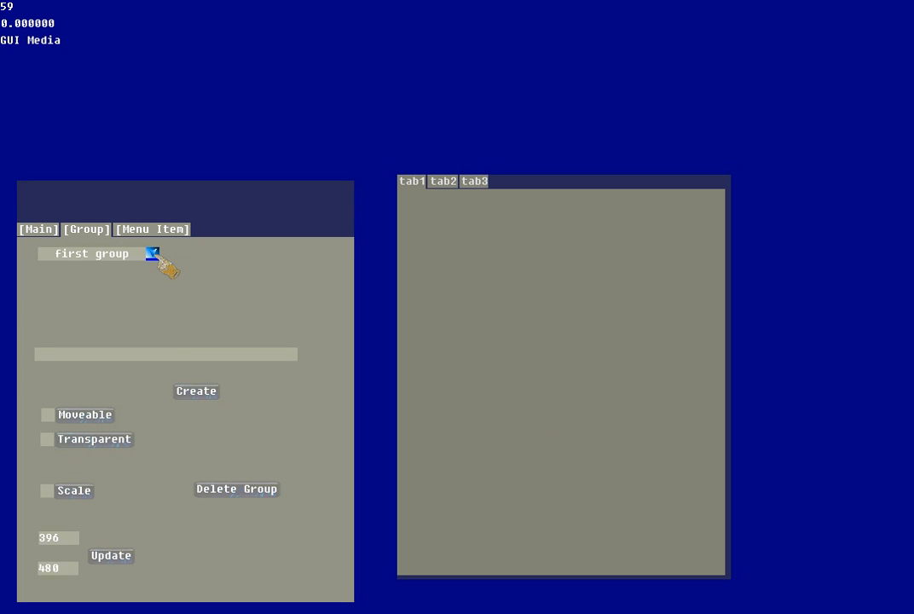
click(80, 355)
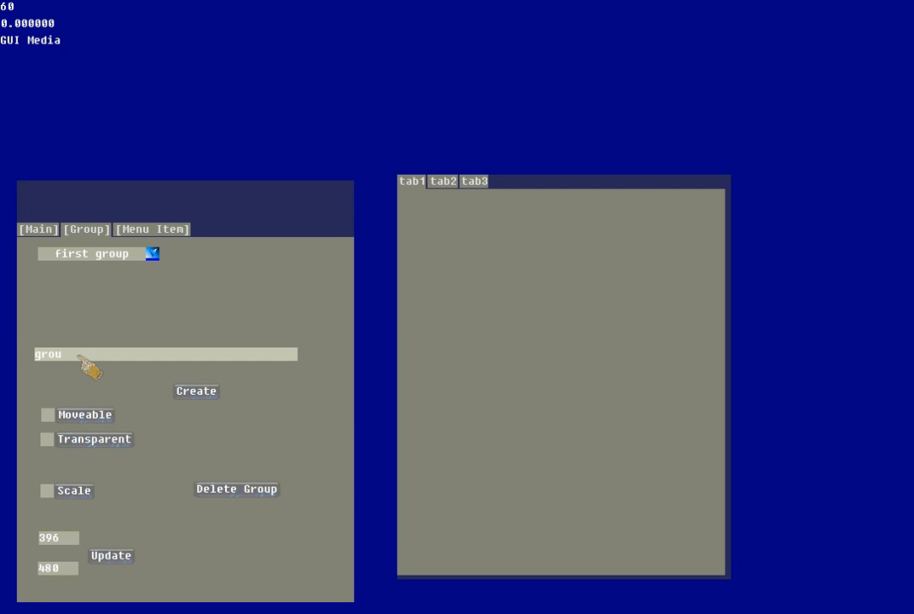
click(208, 397)
Place group2 beside the editor and scale it to about 300 by 390, finishing with Moveable and Scale off.
drag(75, 75, 446, 192)
drag(328, 178, 313, 189)
click(86, 405)
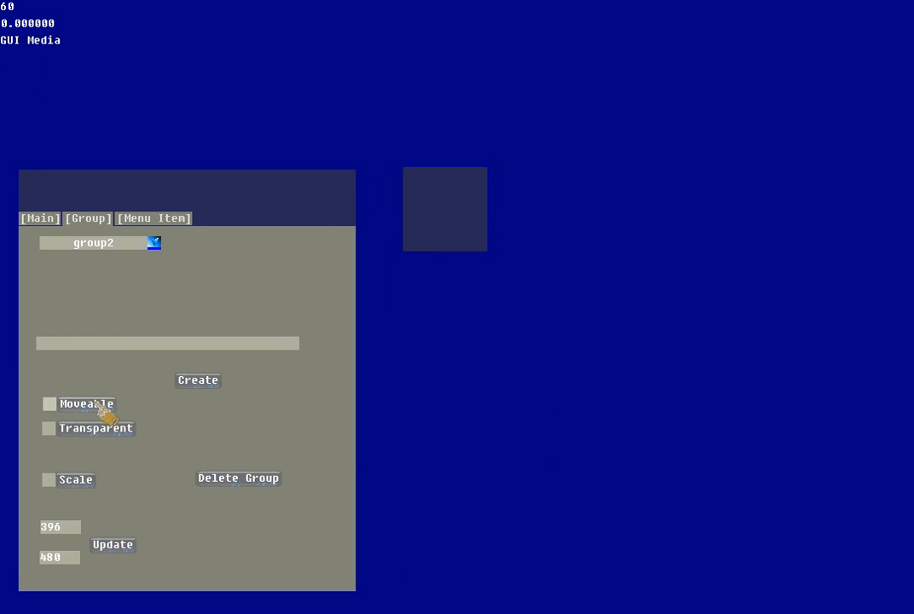
click(76, 480)
drag(486, 250, 657, 498)
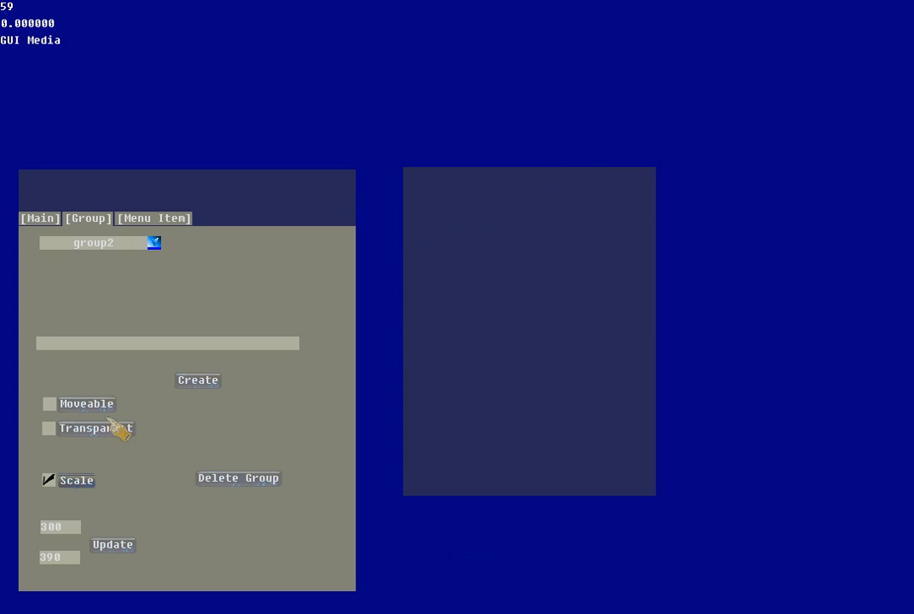
click(76, 480)
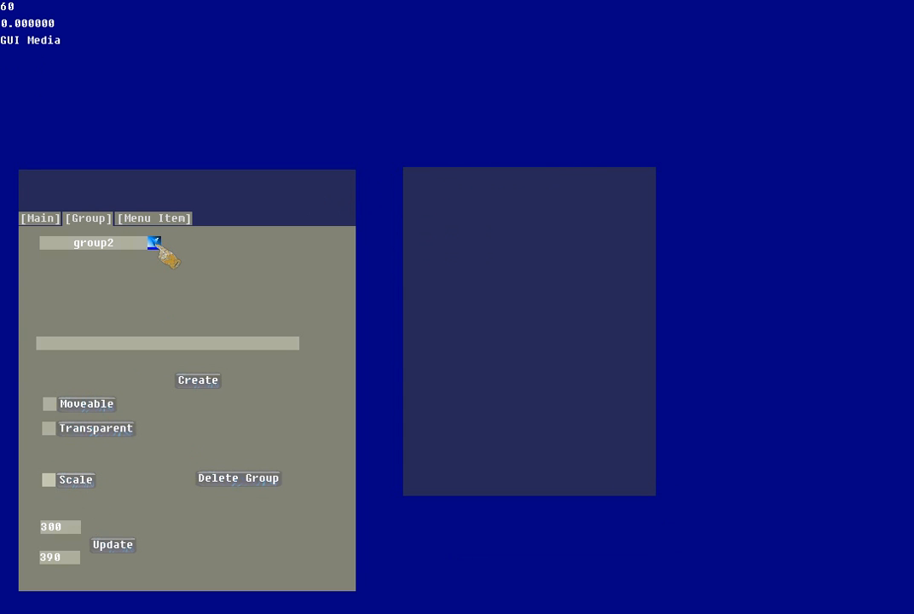
Switch back to first group and select the tab menu at its tab1.
click(154, 244)
click(103, 256)
click(161, 219)
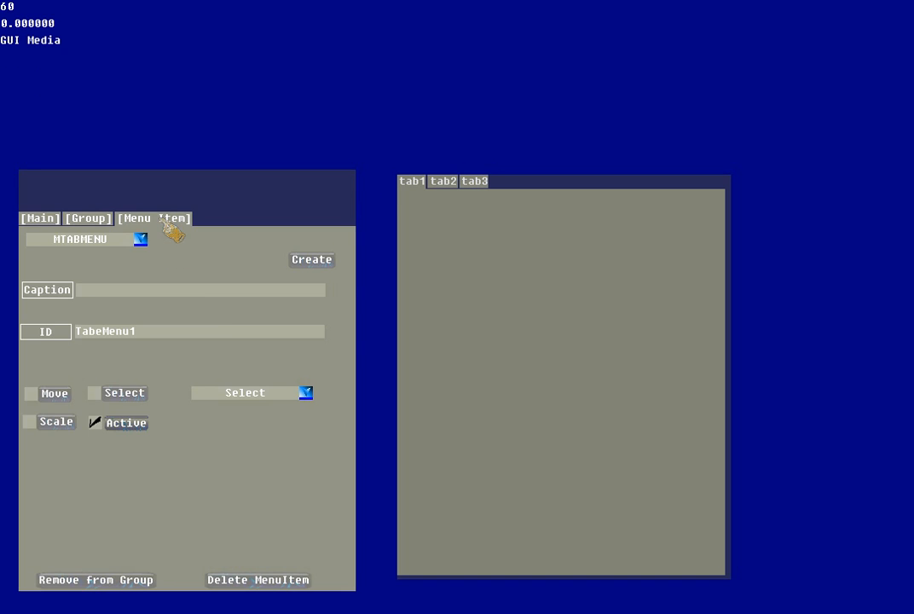
click(127, 395)
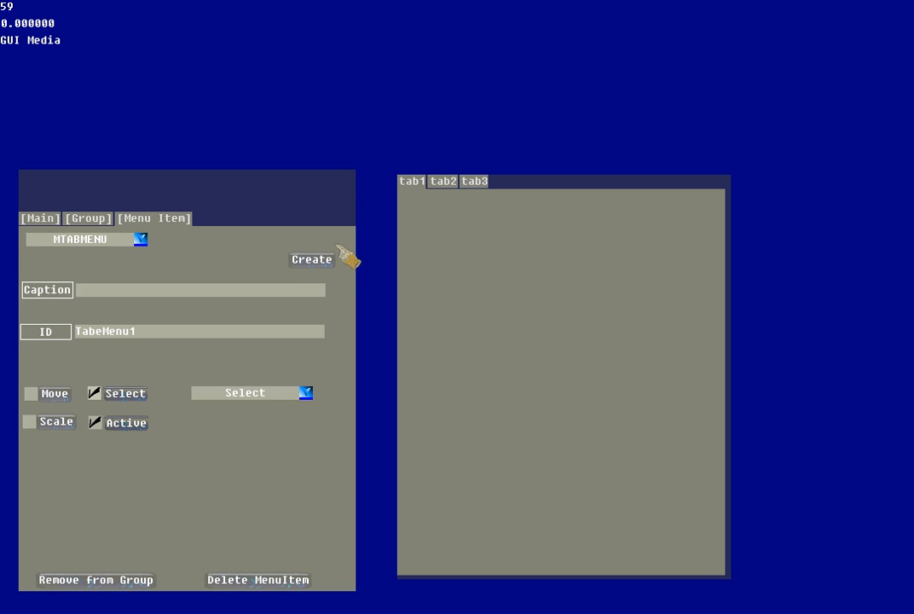
click(414, 182)
click(426, 186)
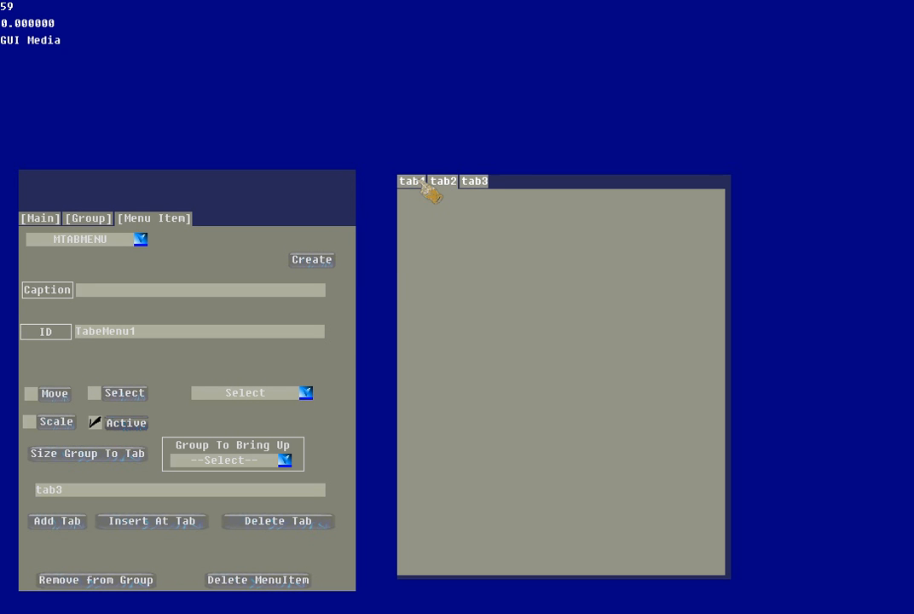
Make tab1 bring up group2 and size that group to fit the tab.
click(286, 460)
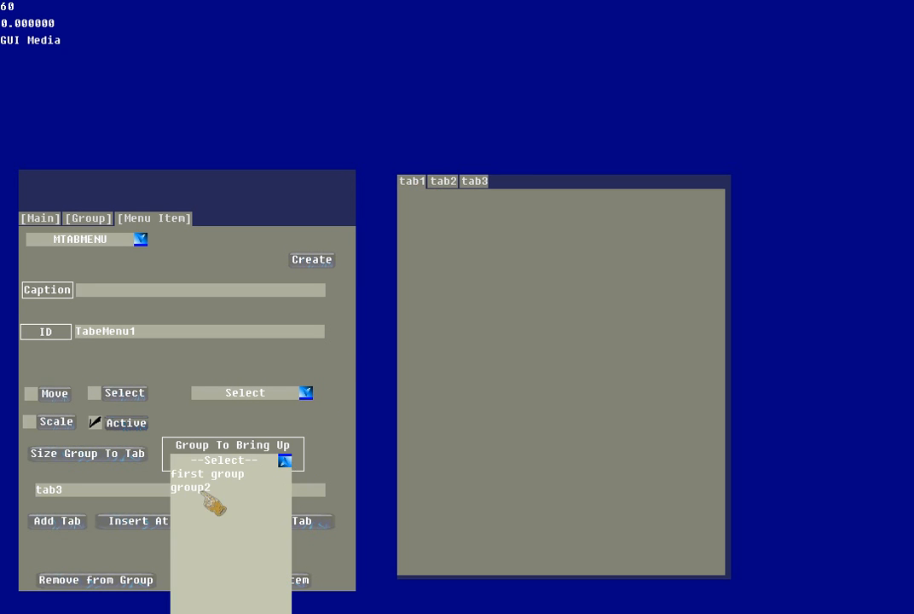
click(212, 493)
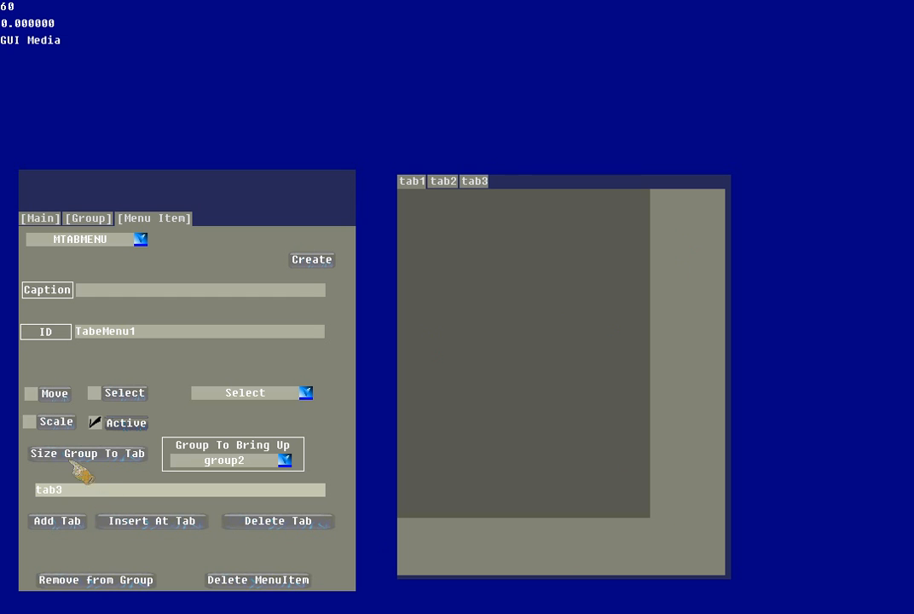
click(105, 458)
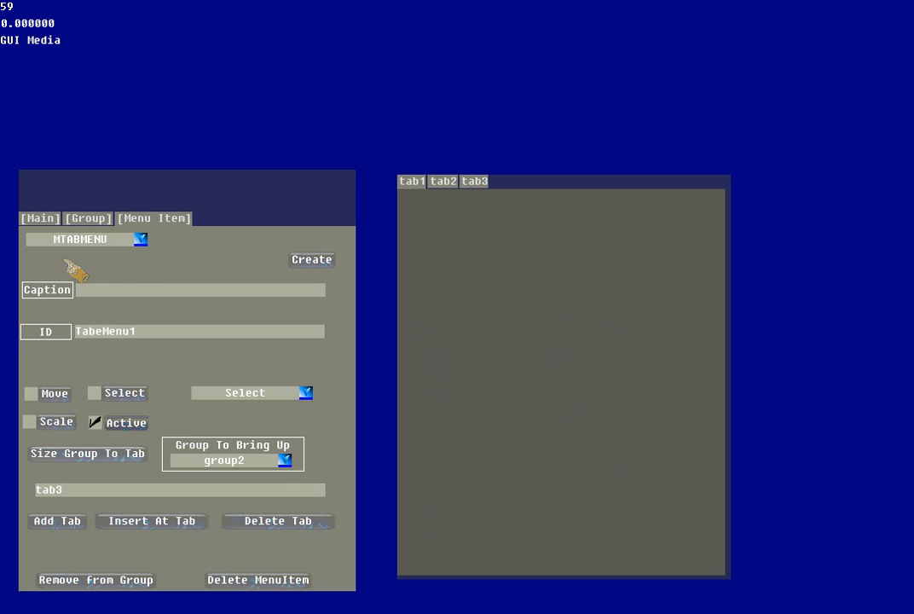
Make group2 the current group for editing.
click(140, 241)
click(140, 241)
click(101, 220)
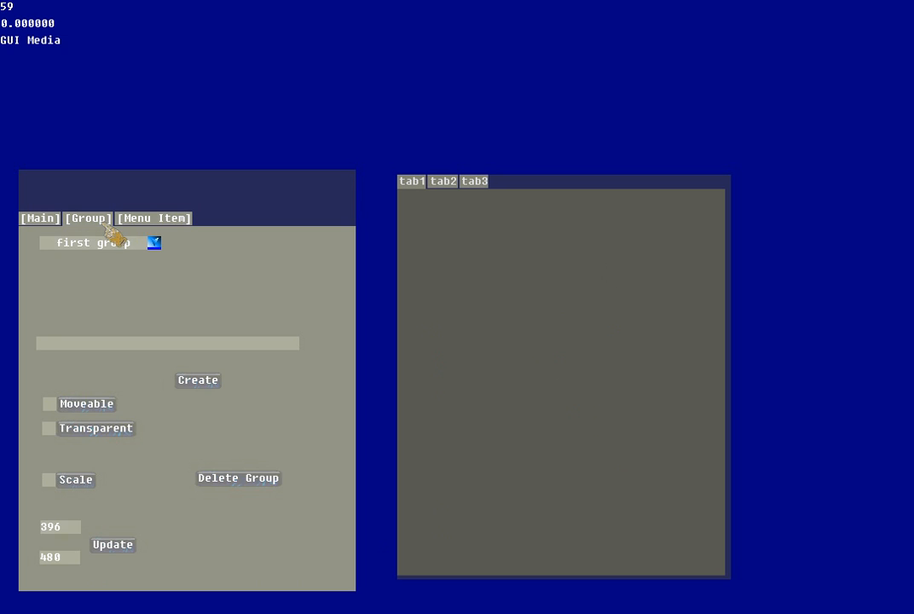
click(154, 242)
click(82, 270)
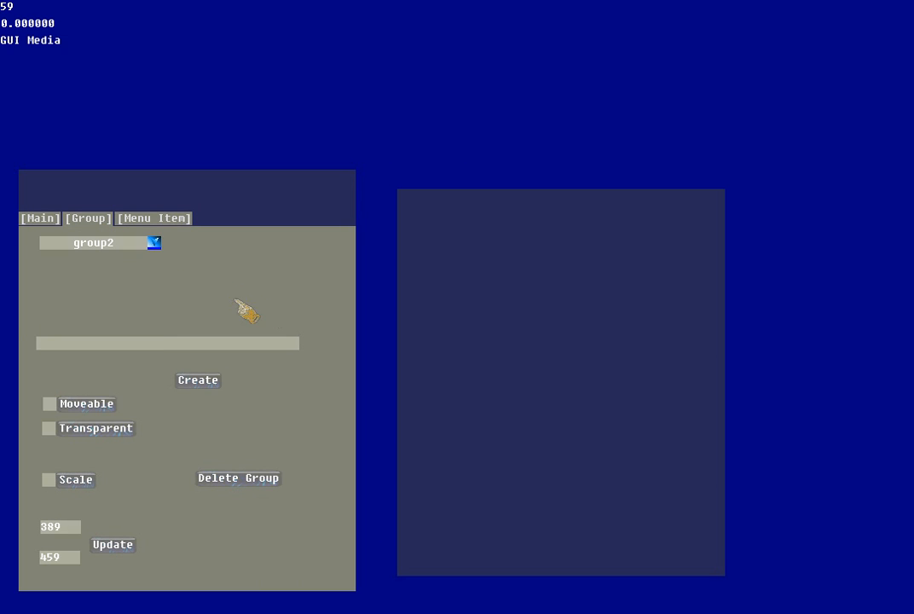
Clear the menu item ID and set the item type to MBUTTON.
click(166, 220)
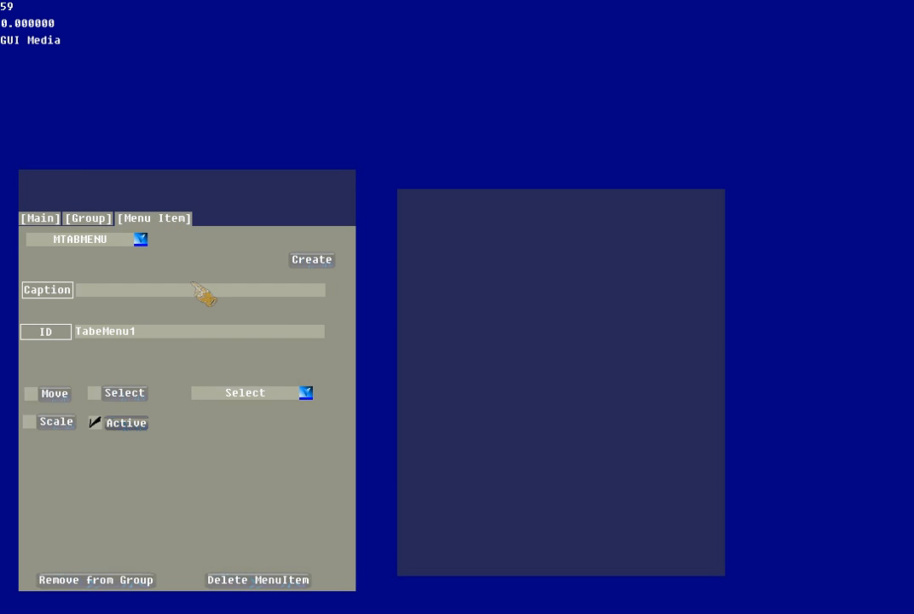
click(152, 331)
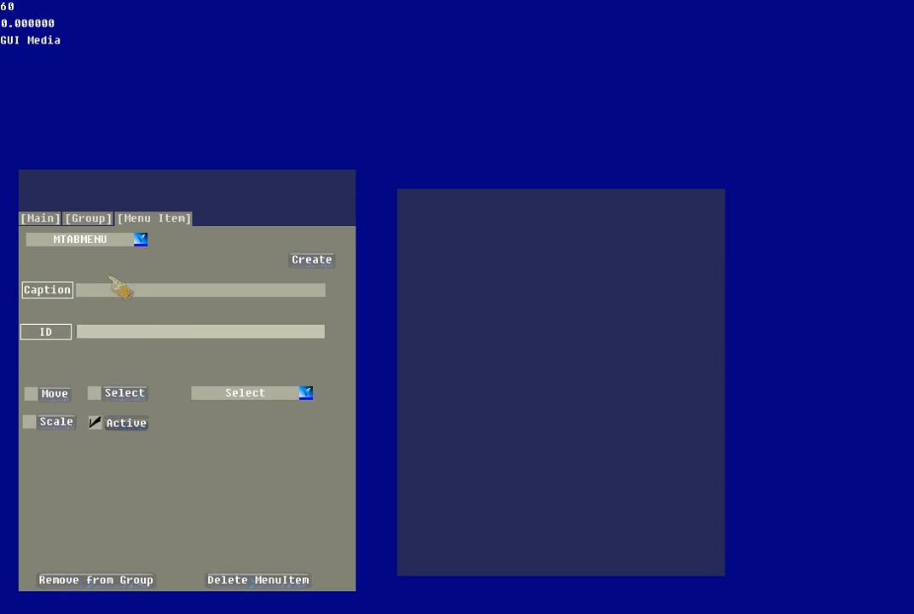
click(140, 240)
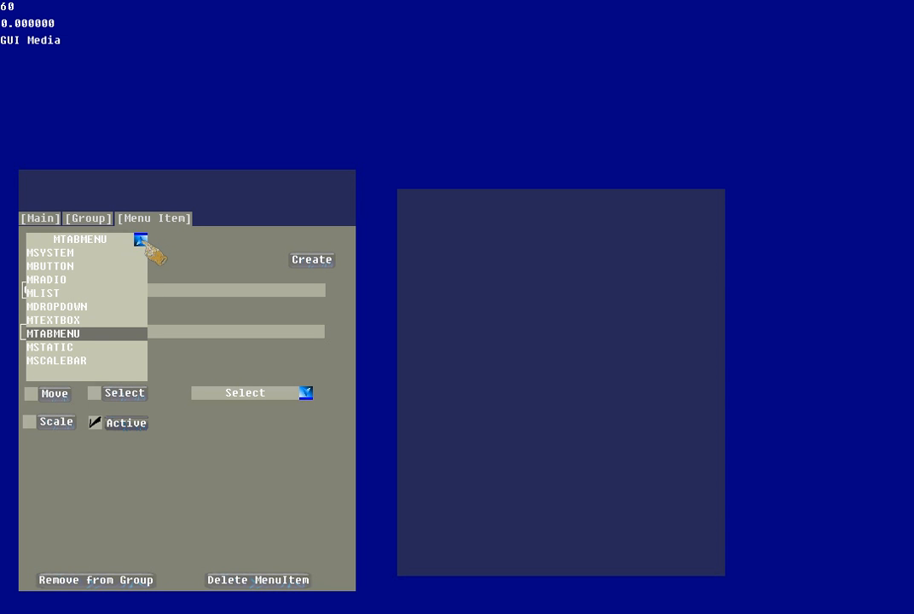
click(68, 267)
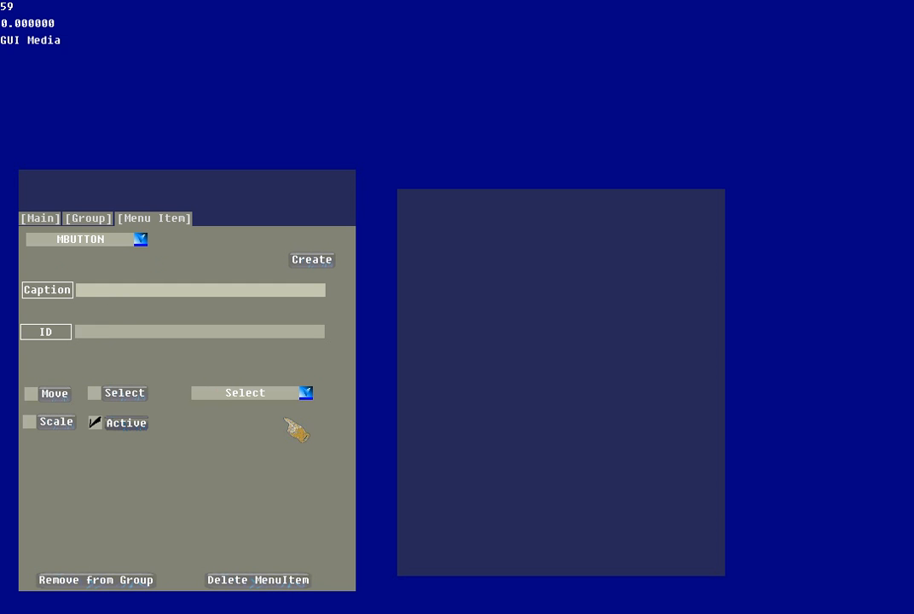
Add the existing MainButton1 to group2 and move it near the group's lower-right corner, finishing with its Move option off.
click(306, 394)
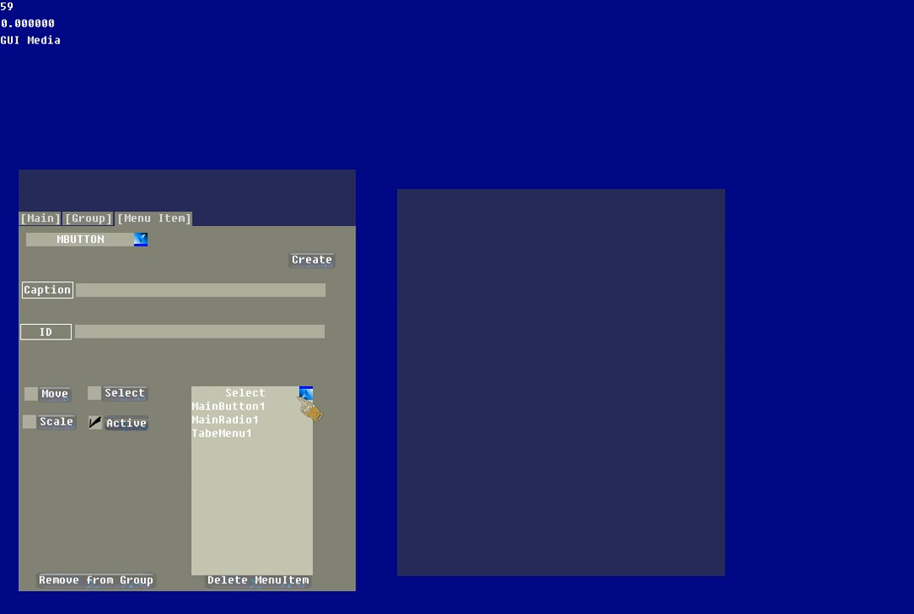
click(241, 409)
click(31, 394)
click(586, 393)
drag(582, 391, 643, 546)
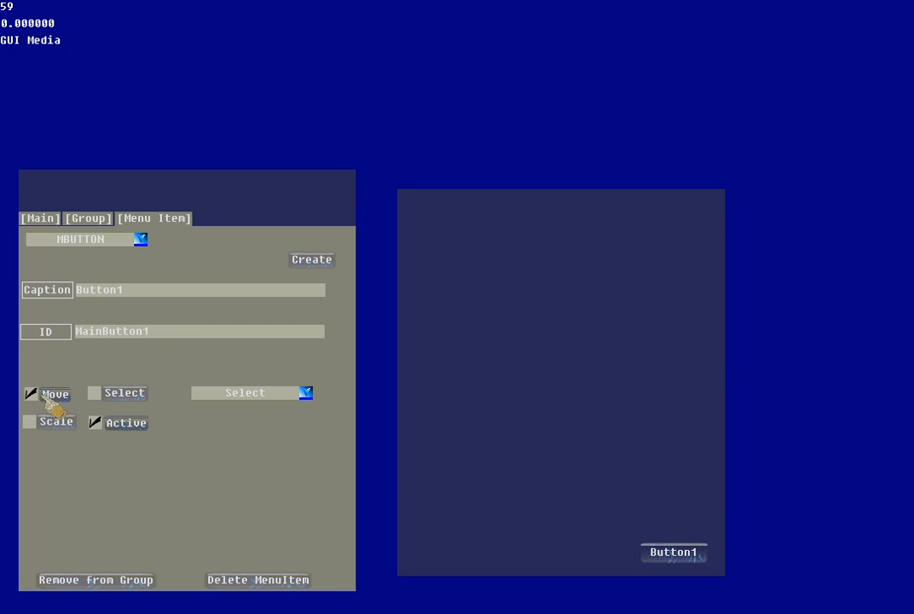
click(34, 394)
Replace the menu item's ID with TabMenu2 and its caption with tab2_1.
click(182, 332)
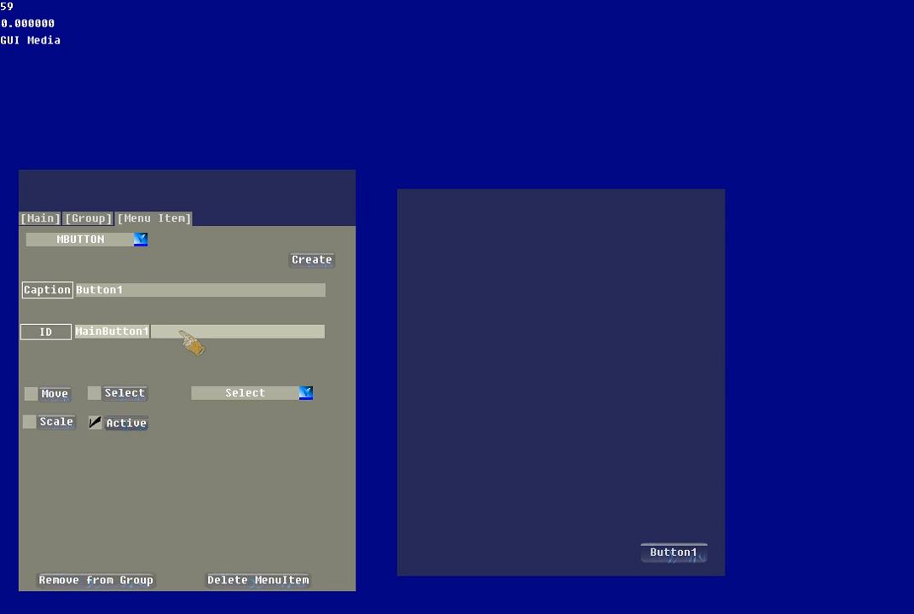
key(BackSpace)
key(BackSpace)
key(BackSpace)
key(BackSpace)
key(BackSpace)
key(BackSpace)
key(BackSpace)
key(BackSpace)
key(BackSpace)
key(BackSpace)
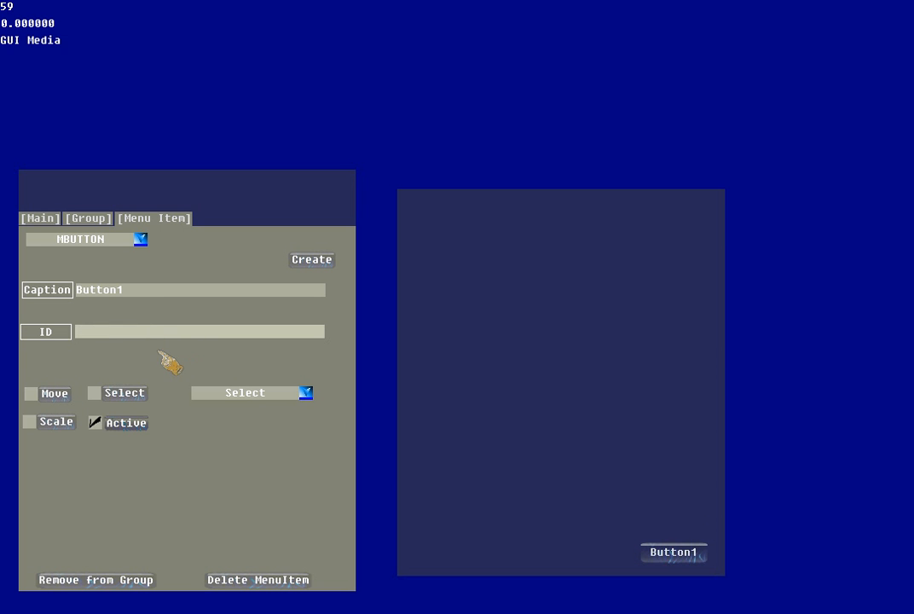
click(145, 291)
key(BackSpace)
key(BackSpace)
key(BackSpace)
key(BackSpace)
key(BackSpace)
key(BackSpace)
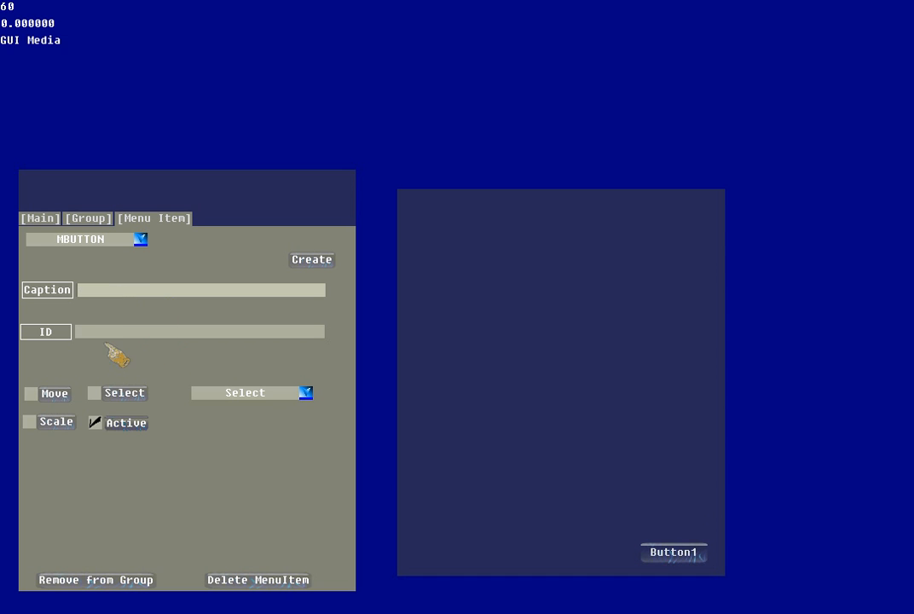
click(114, 337)
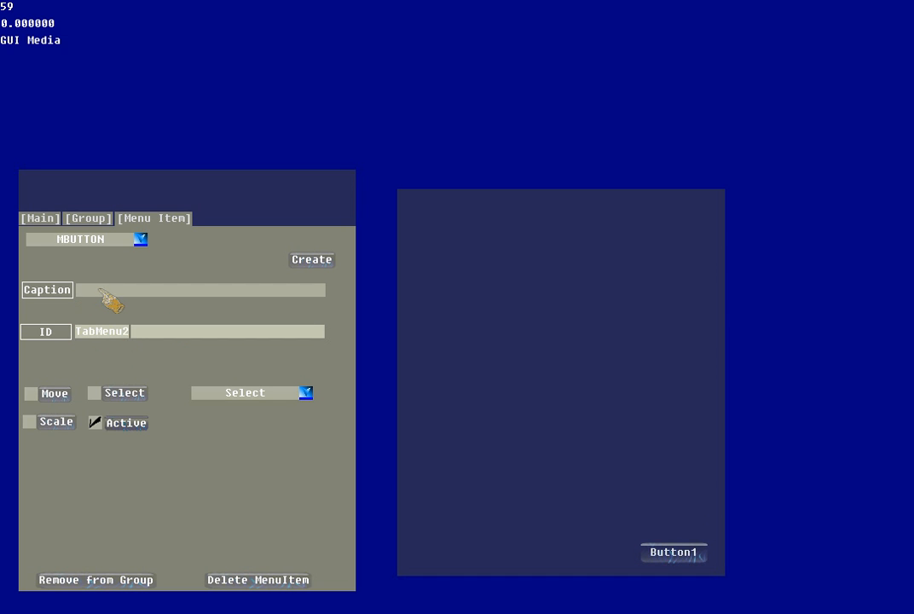
click(103, 294)
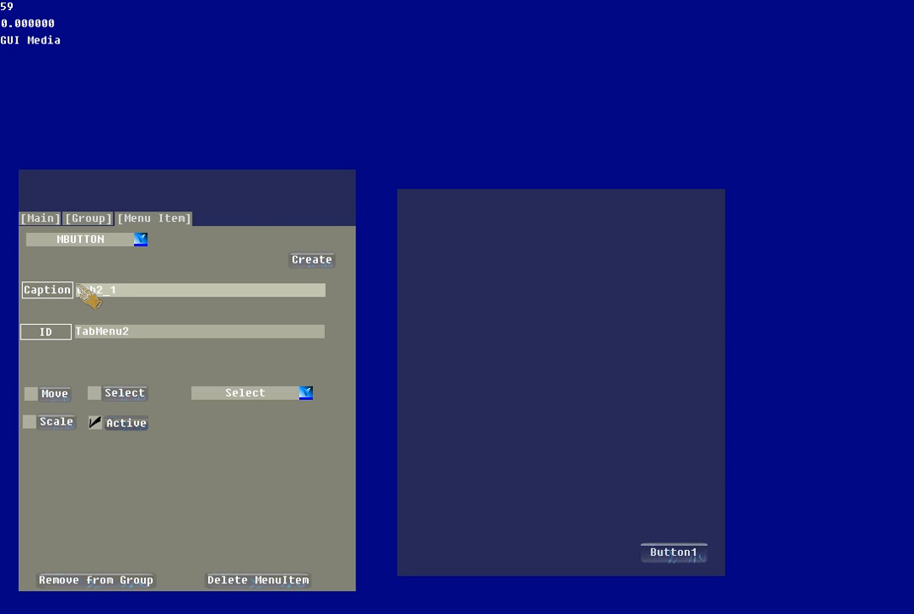
Create and delete a tab2_1 button in group2, and recreate TabMenu2 as an MTABMENU item.
click(329, 260)
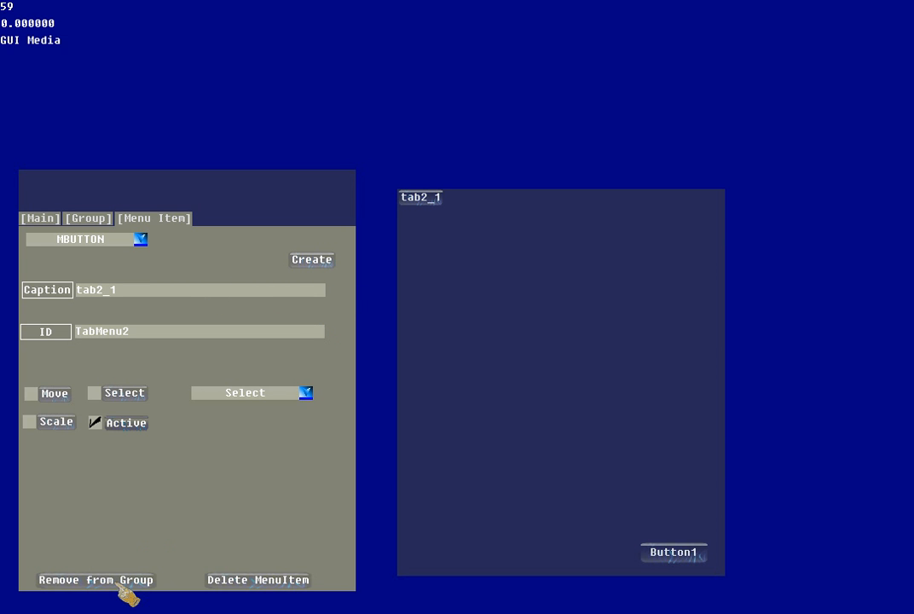
click(259, 581)
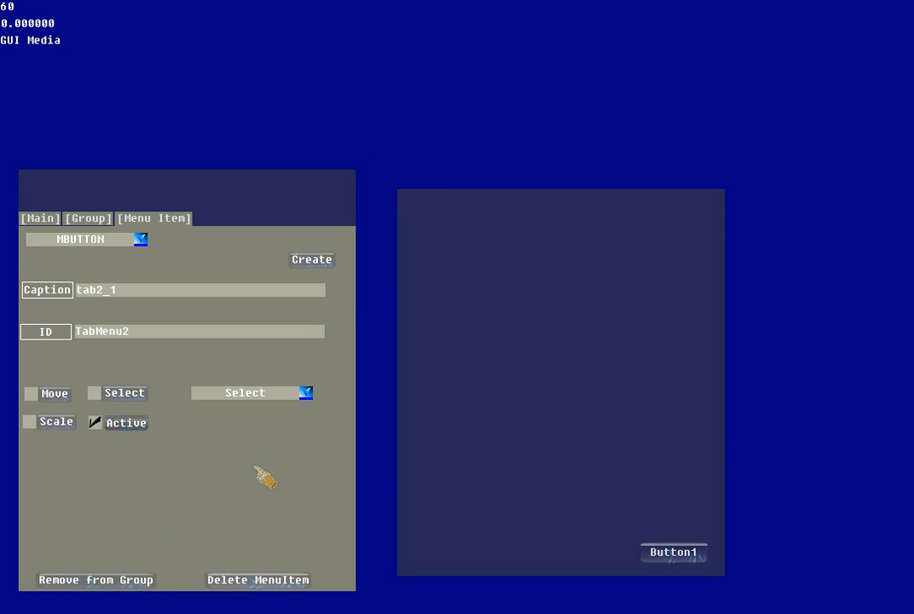
click(141, 241)
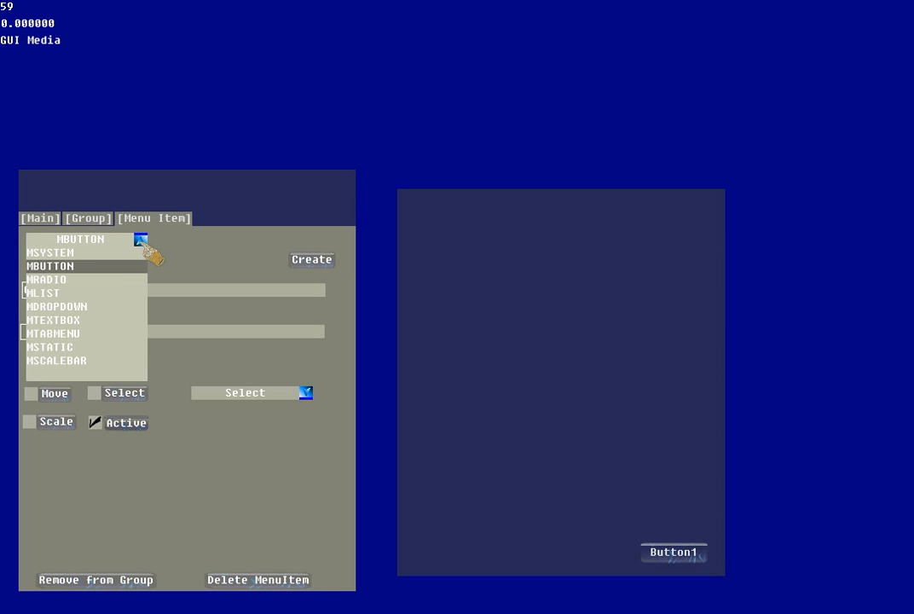
click(67, 334)
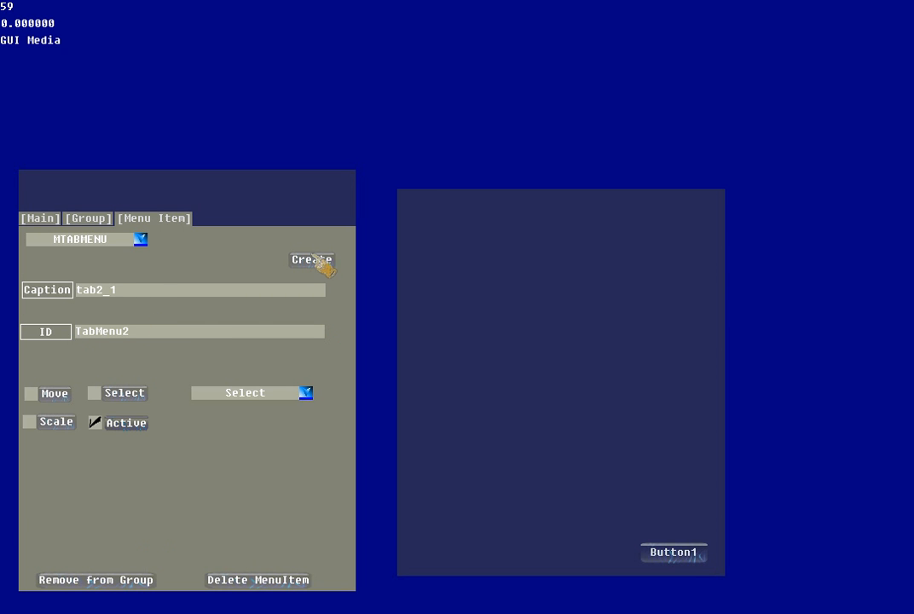
click(315, 262)
Scale TabMenu2 to cover most of group2 above Button1 and add a second tab named tab2_2.
click(58, 425)
drag(429, 374, 714, 514)
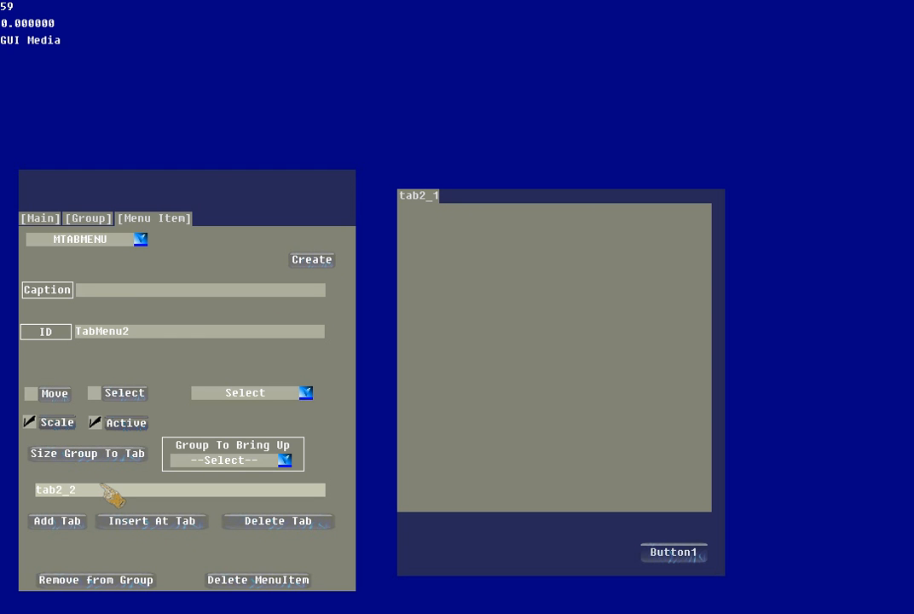
click(66, 528)
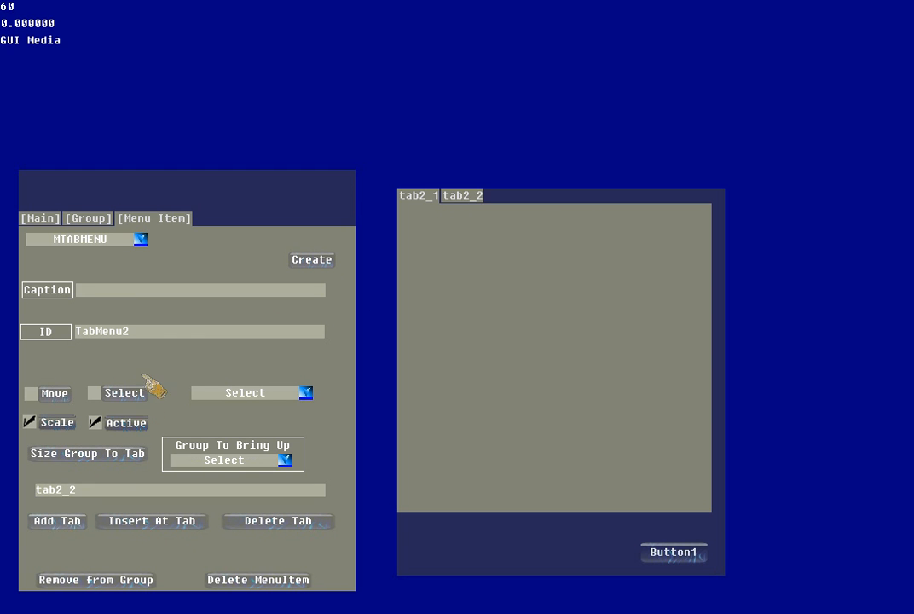
Make first group current and test switching between its outer tabs and the nested tab menu.
click(94, 220)
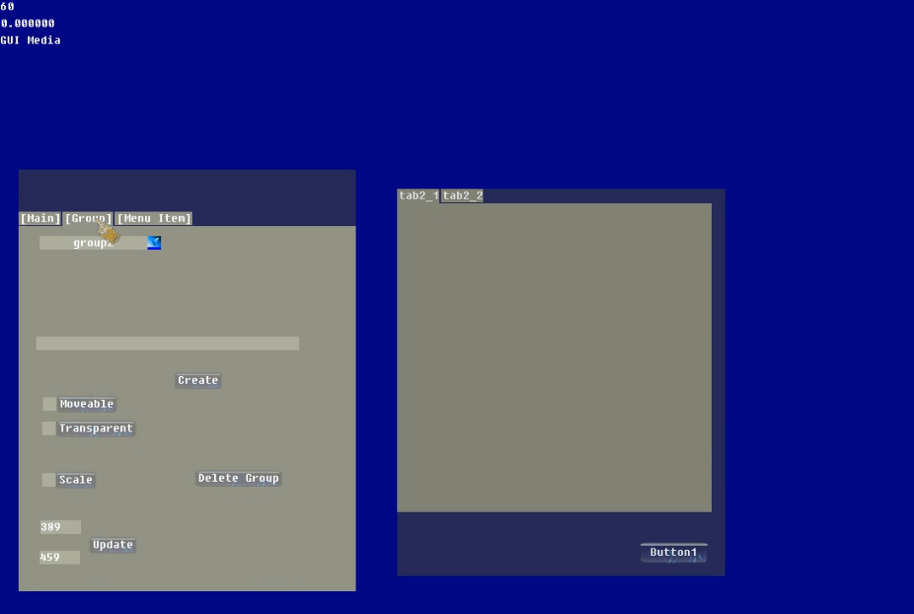
click(155, 243)
click(111, 255)
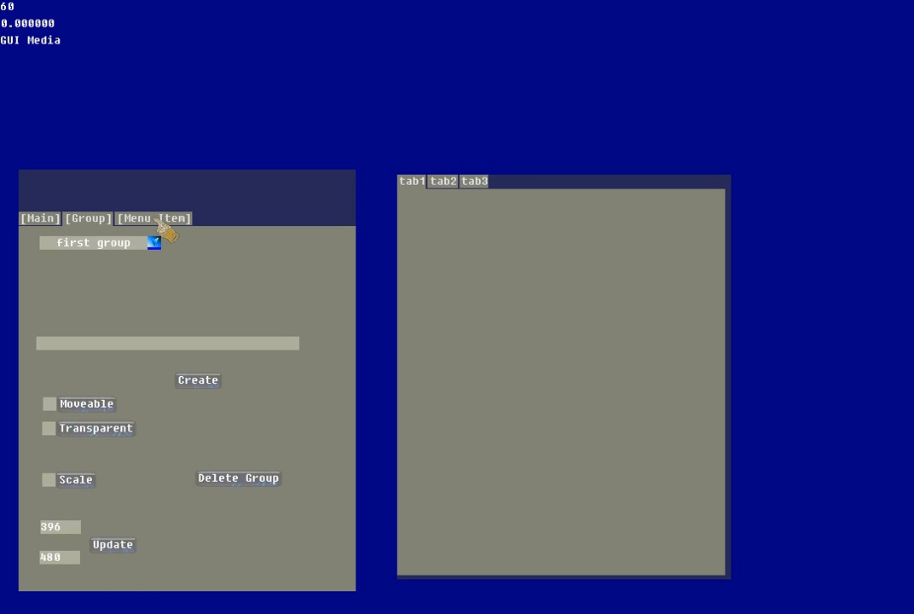
click(437, 183)
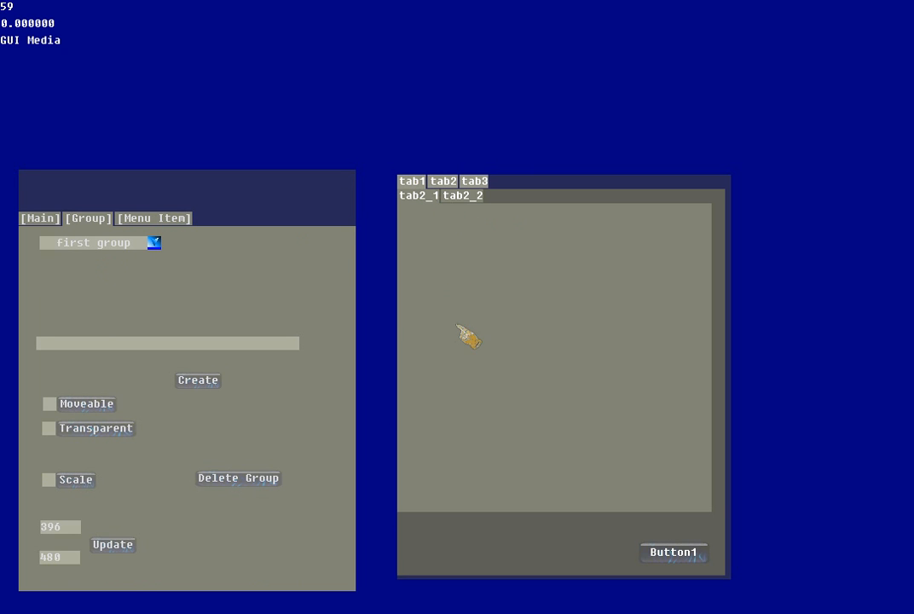
click(425, 198)
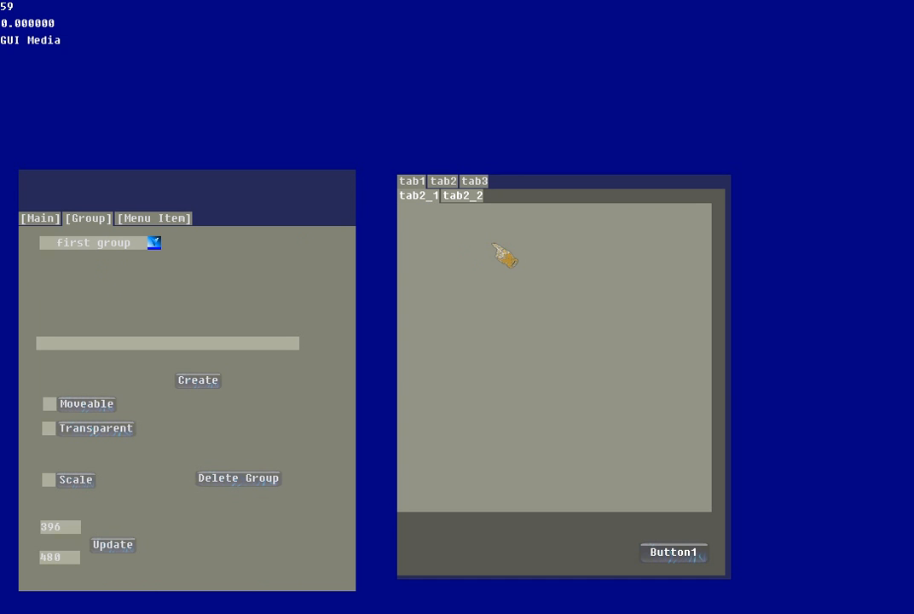
click(416, 182)
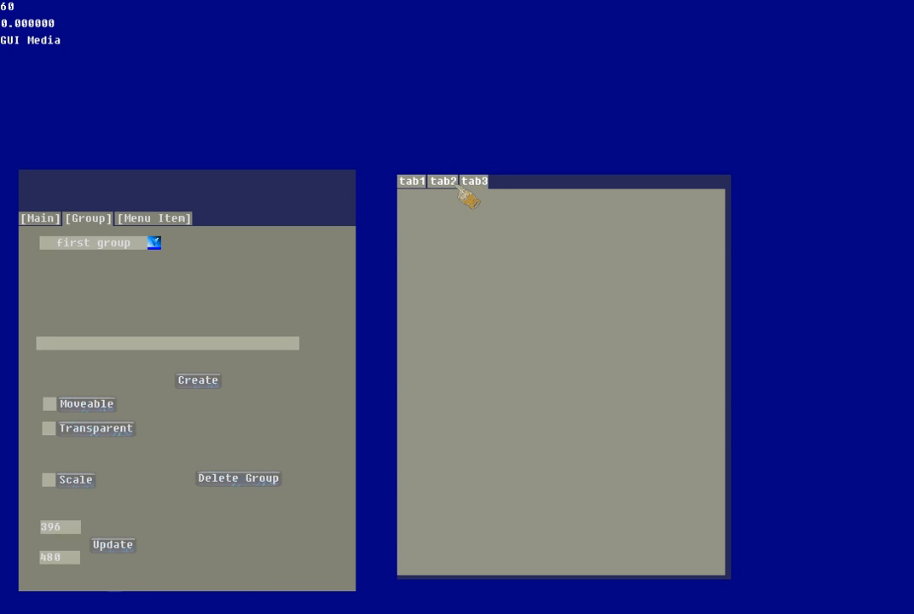
click(443, 182)
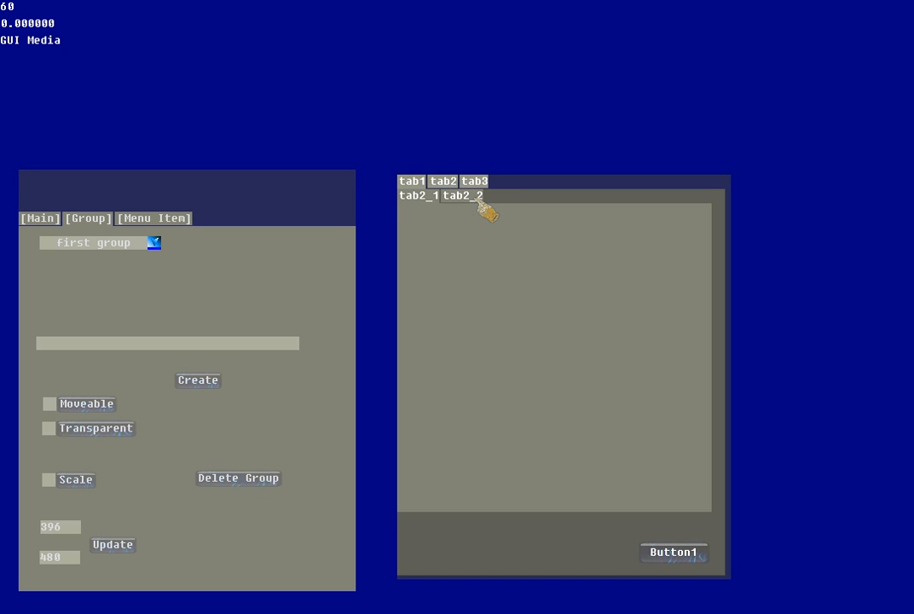
click(424, 198)
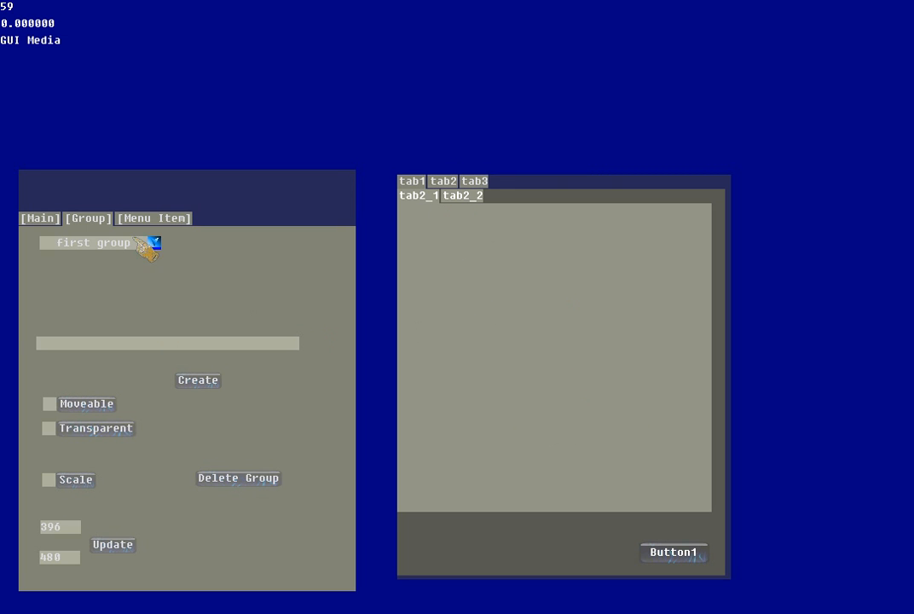
Make group2 the current group again and check the menu item options.
click(162, 220)
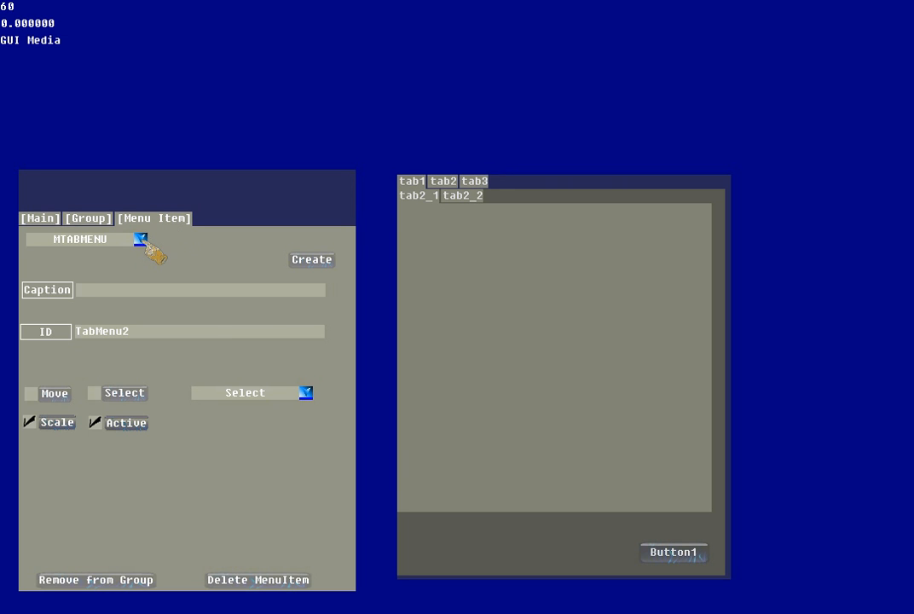
click(89, 218)
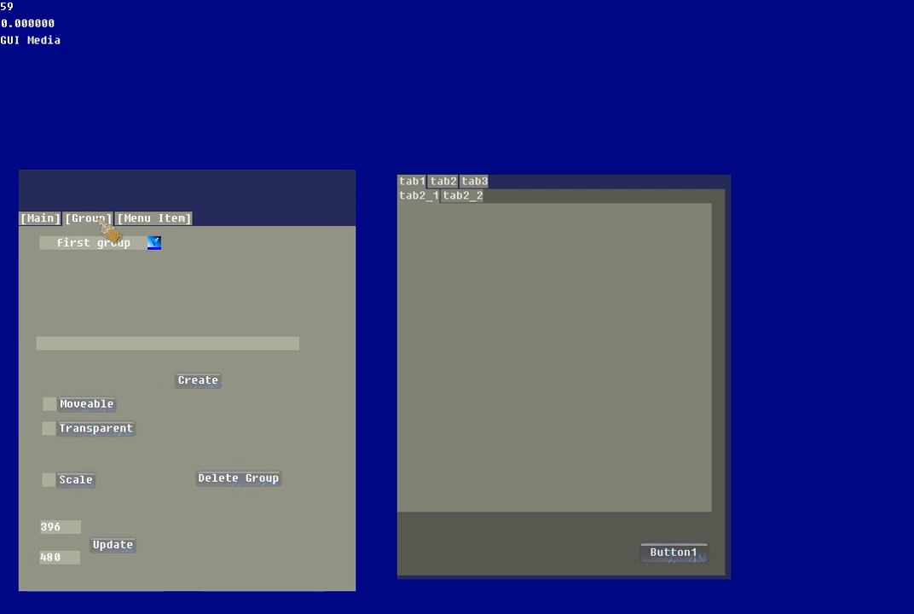
click(154, 244)
click(72, 271)
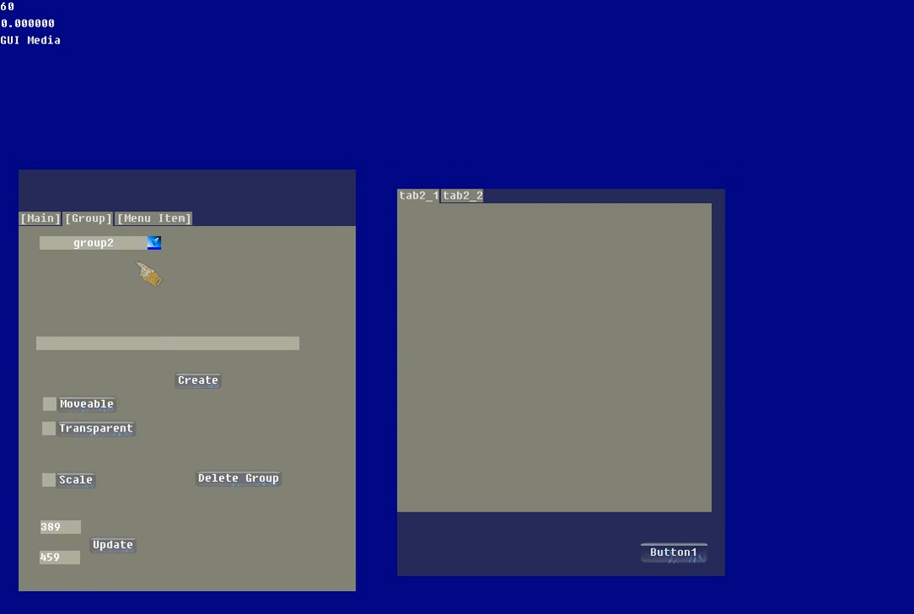
click(159, 219)
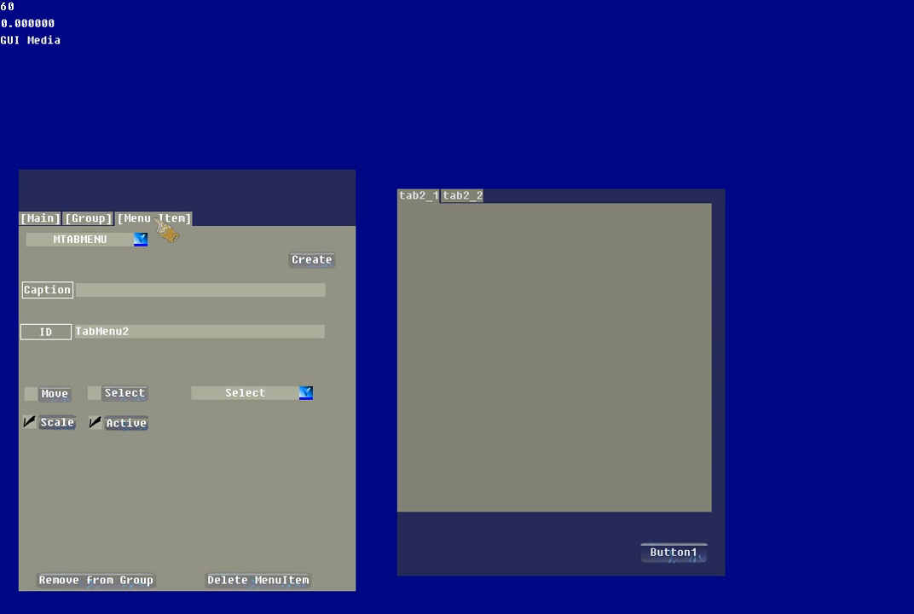
click(89, 220)
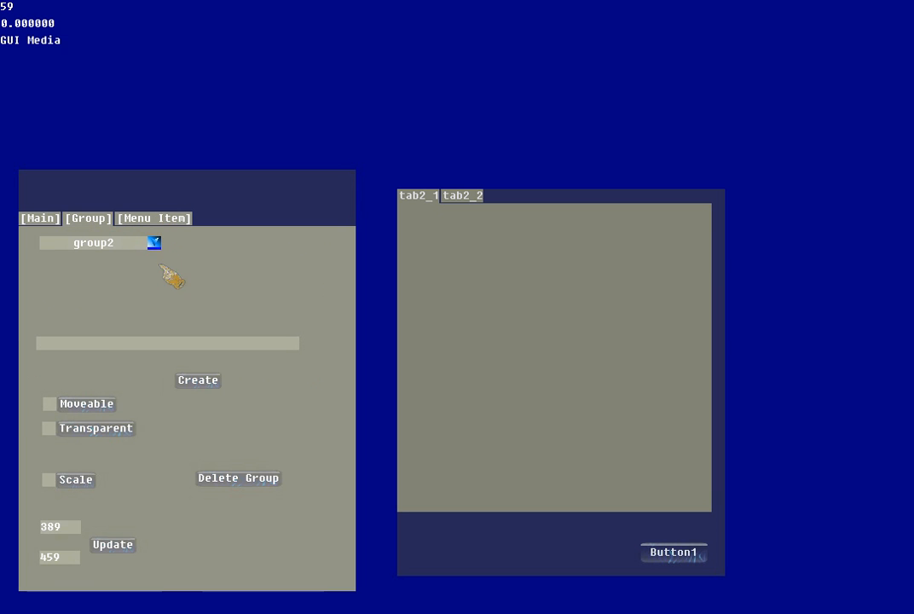
Create a new group named g3 and move it into the empty area beside the editor panel.
click(104, 348)
text(g3)
click(202, 384)
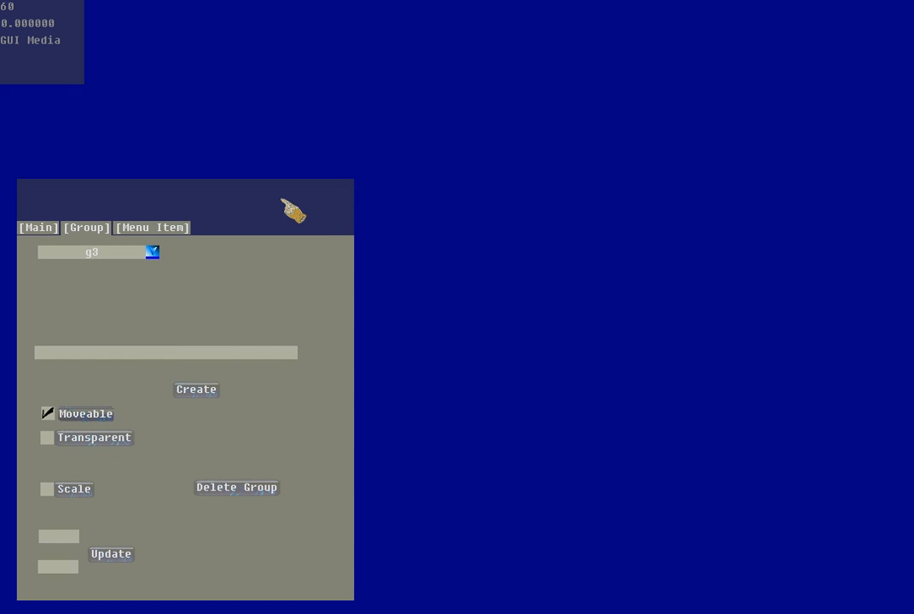
drag(45, 78, 435, 175)
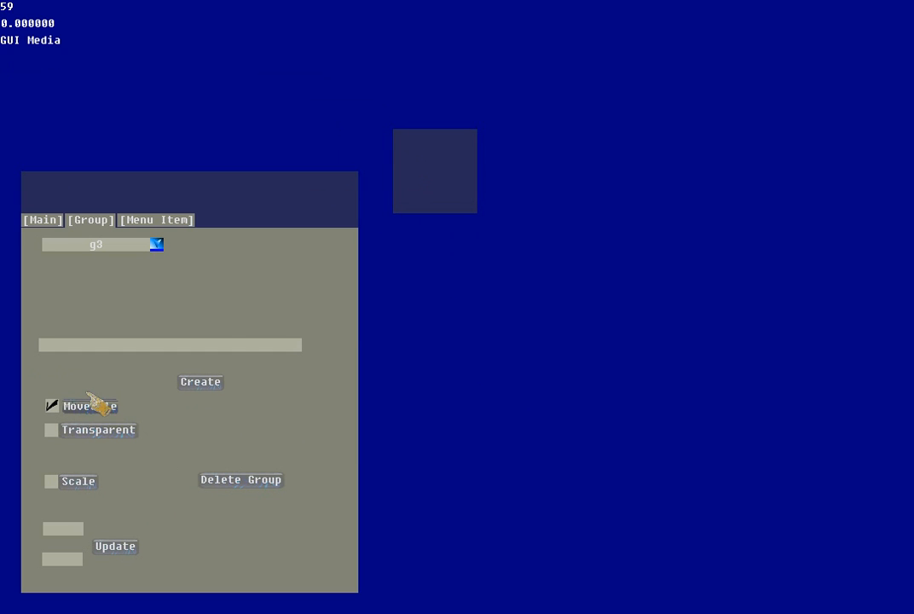
Turn off Moveable for g3 and scale the group to about 444 by 543, finishing with Scale off.
click(91, 407)
click(84, 482)
drag(499, 287, 771, 589)
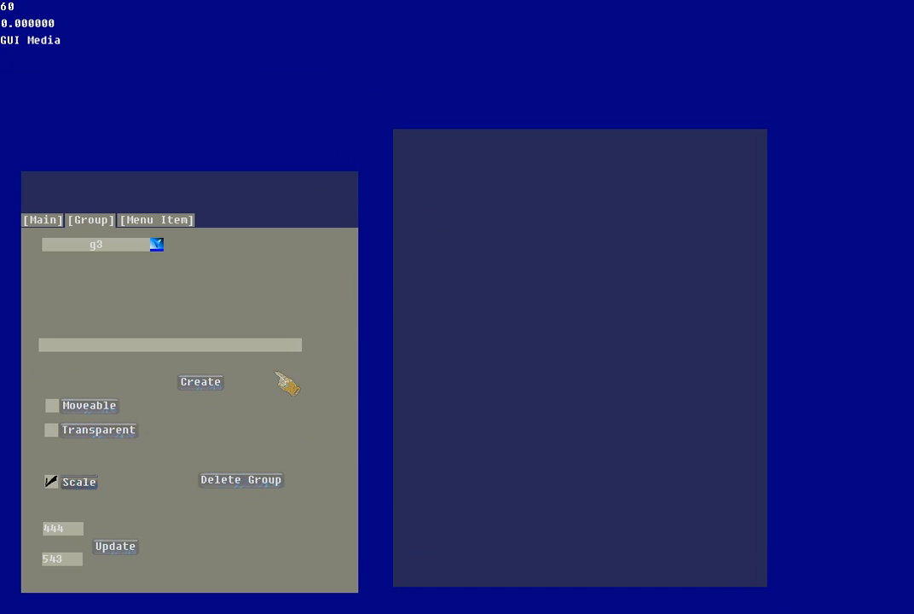
click(84, 484)
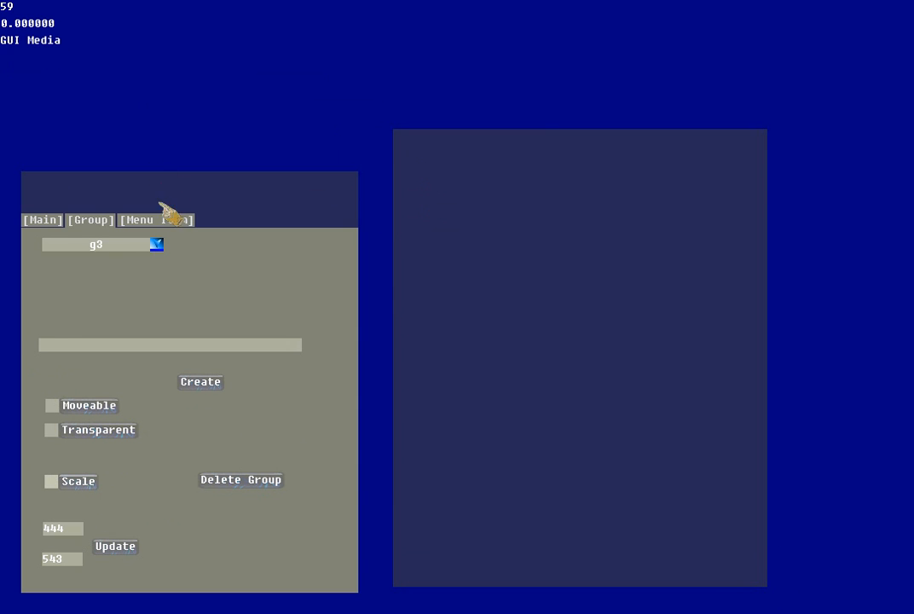
Create a text box item (MTEXTBOX) in g3 with the ID Textbox1 and no caption.
click(163, 222)
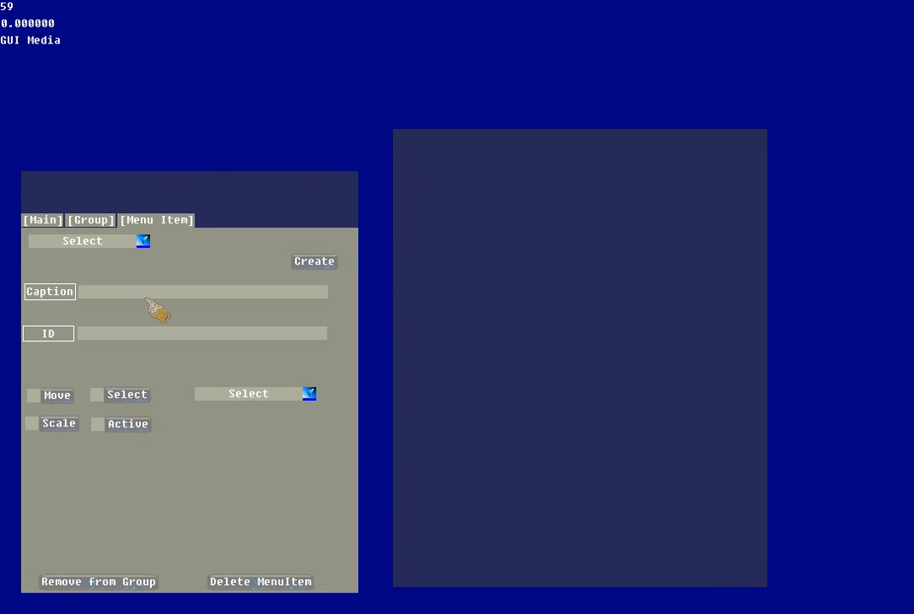
click(142, 241)
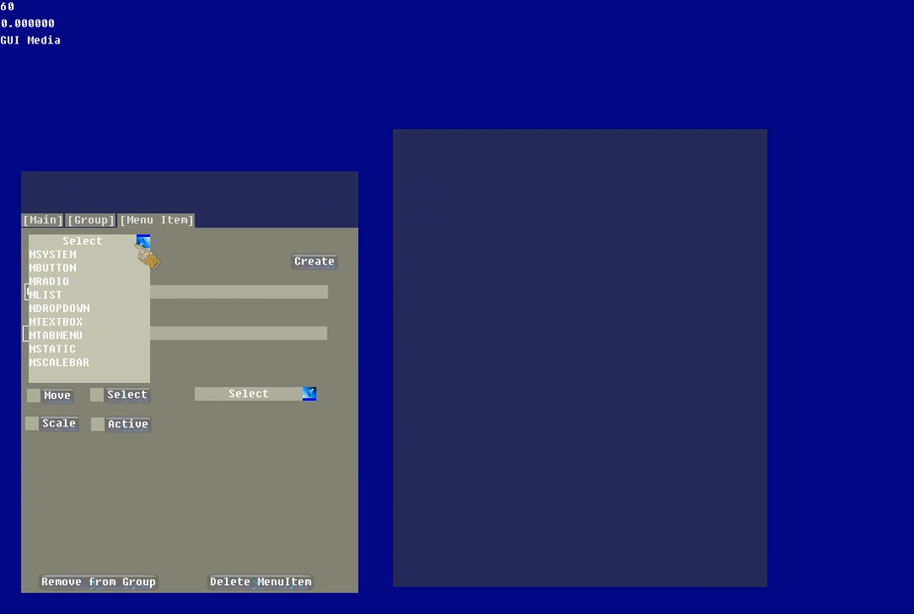
click(61, 297)
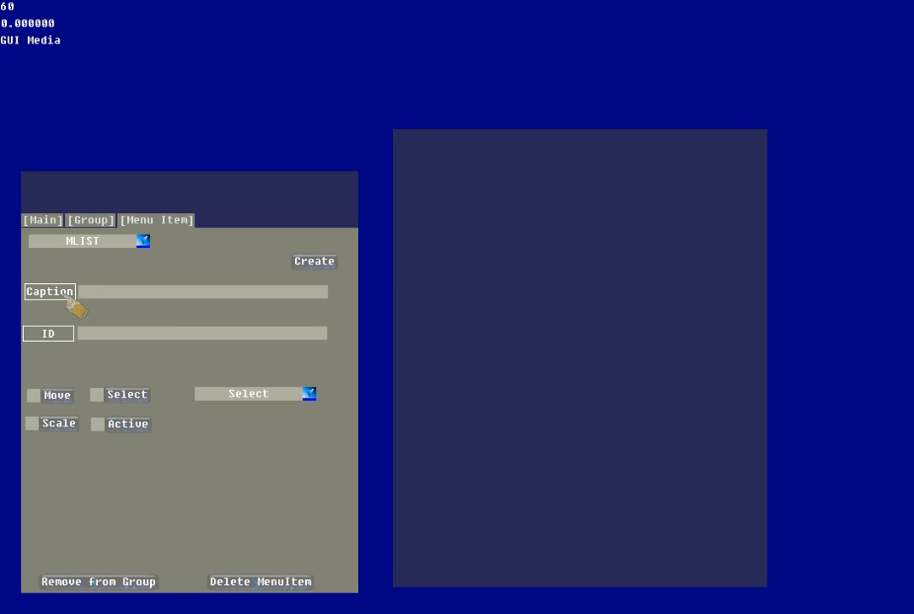
click(144, 243)
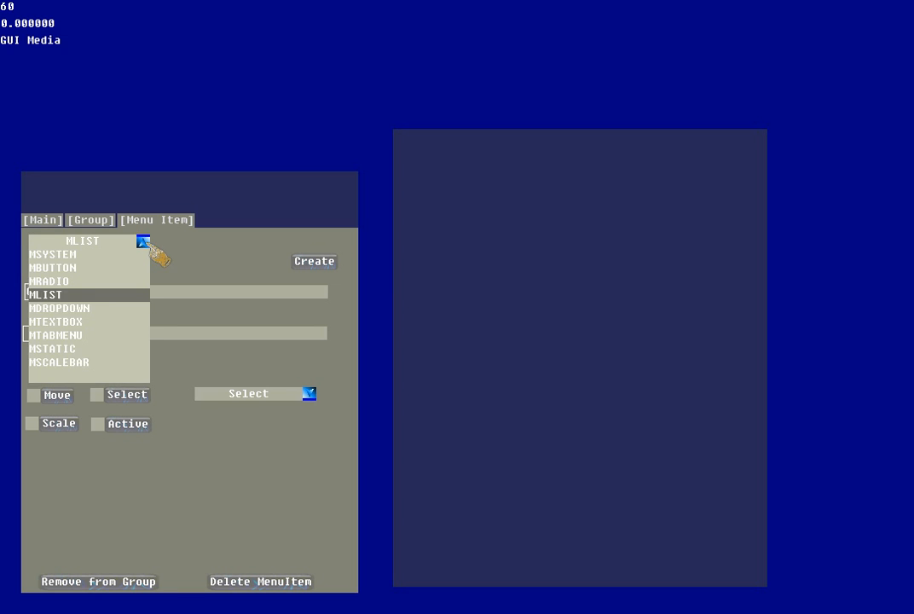
click(87, 309)
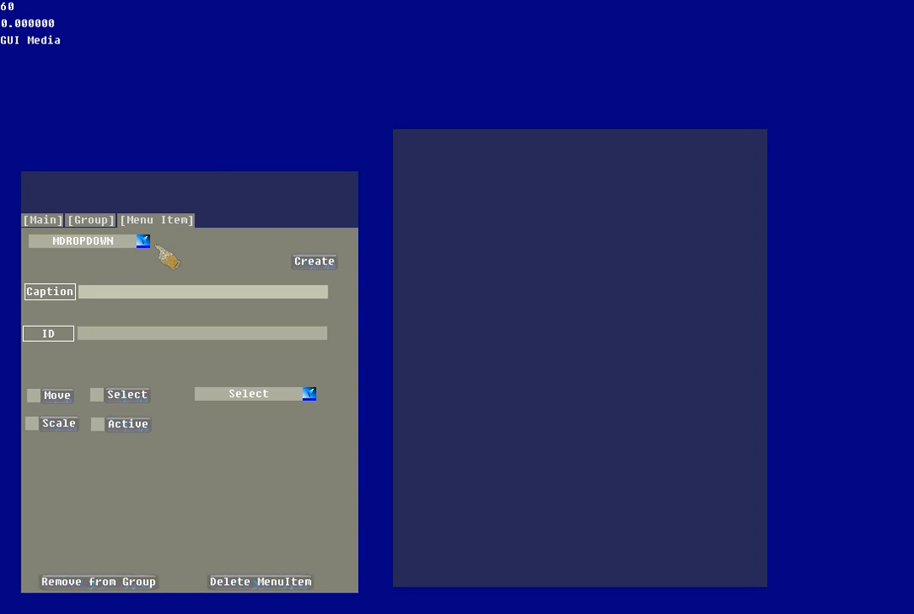
click(144, 243)
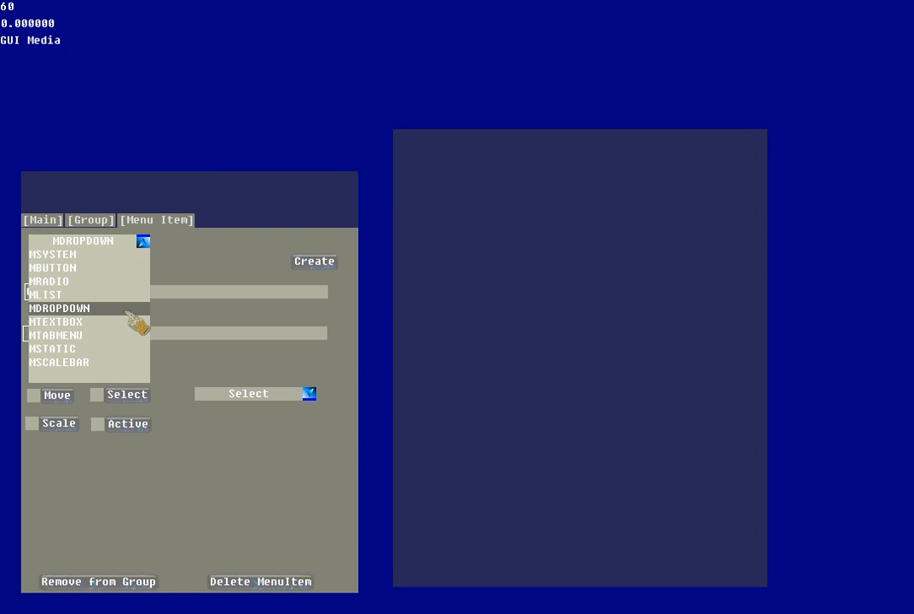
click(69, 323)
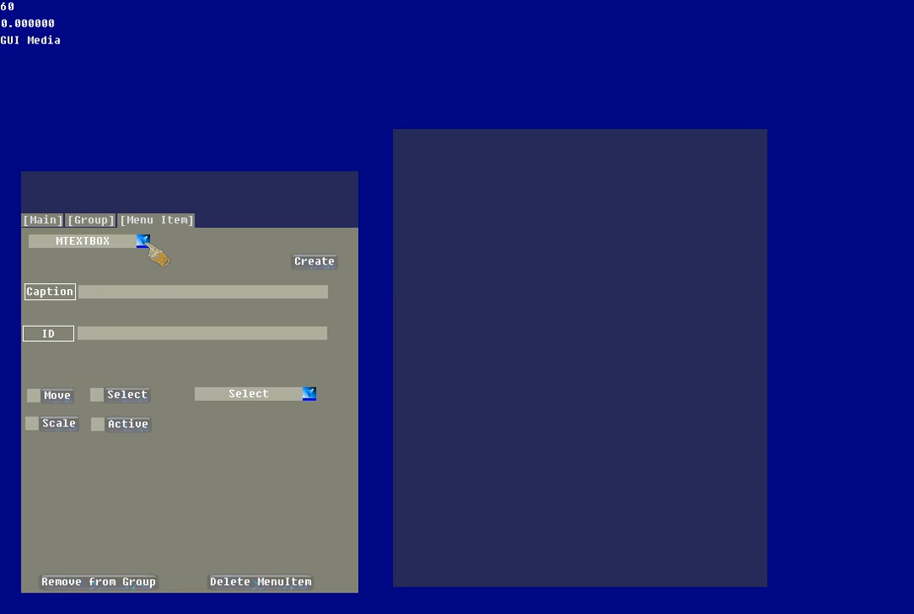
click(102, 296)
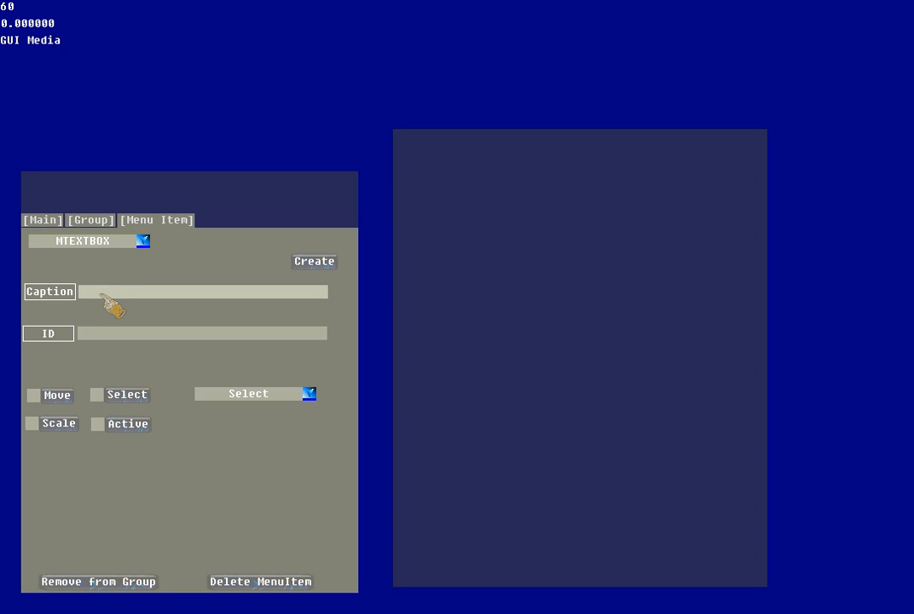
click(134, 338)
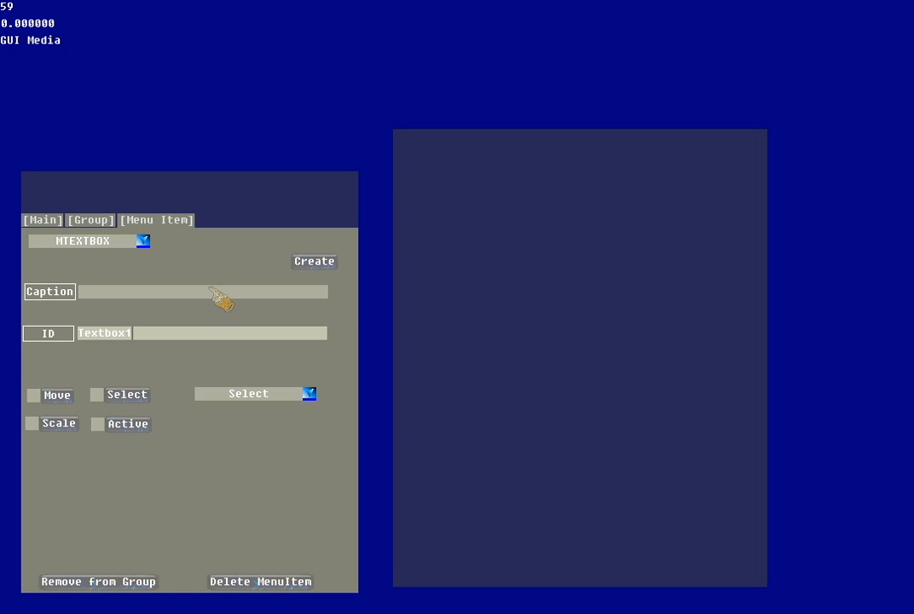
click(313, 261)
Move the text box into g3's lower right area, scale it close to the group's bottom corner, and adjust it, finishing with Move and Scale off.
click(34, 395)
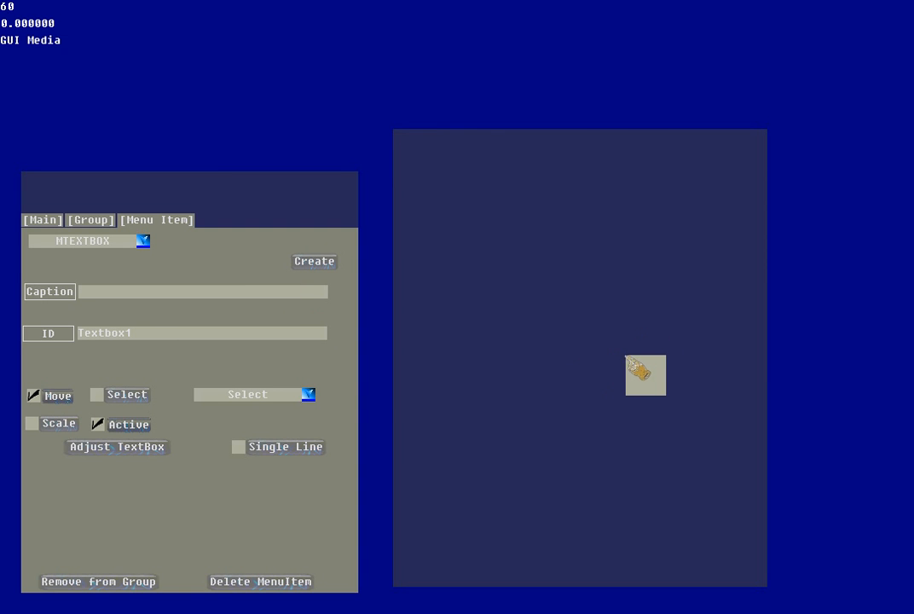
click(34, 395)
click(61, 418)
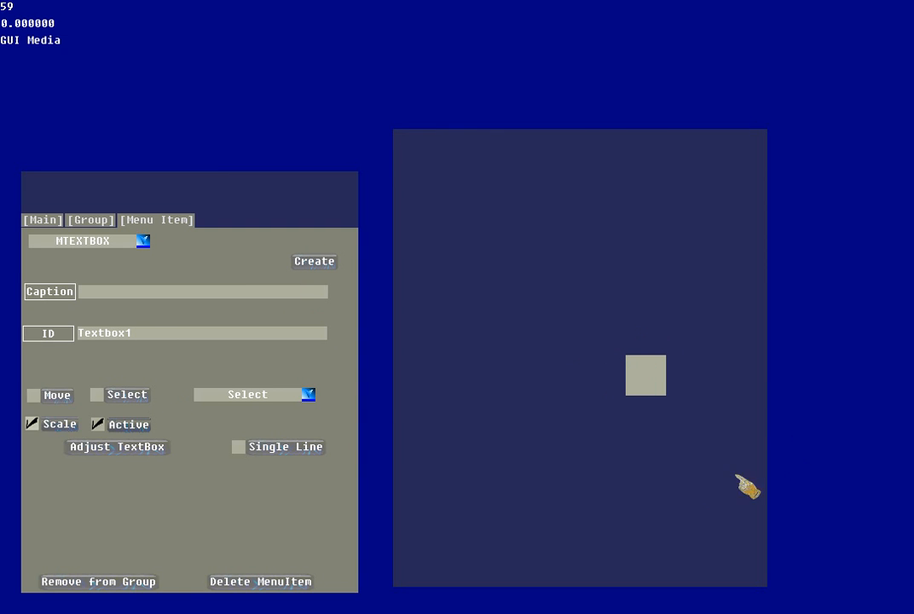
click(754, 558)
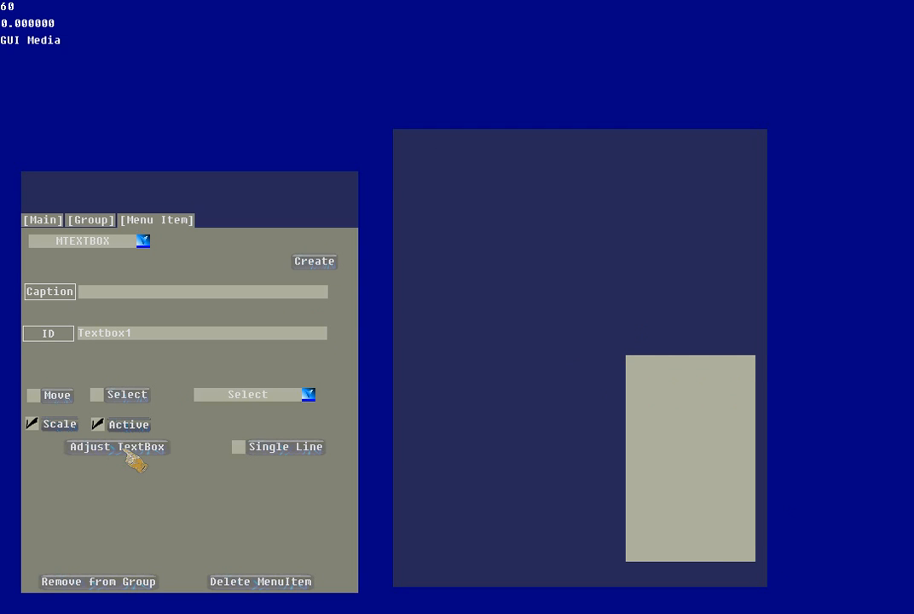
click(61, 427)
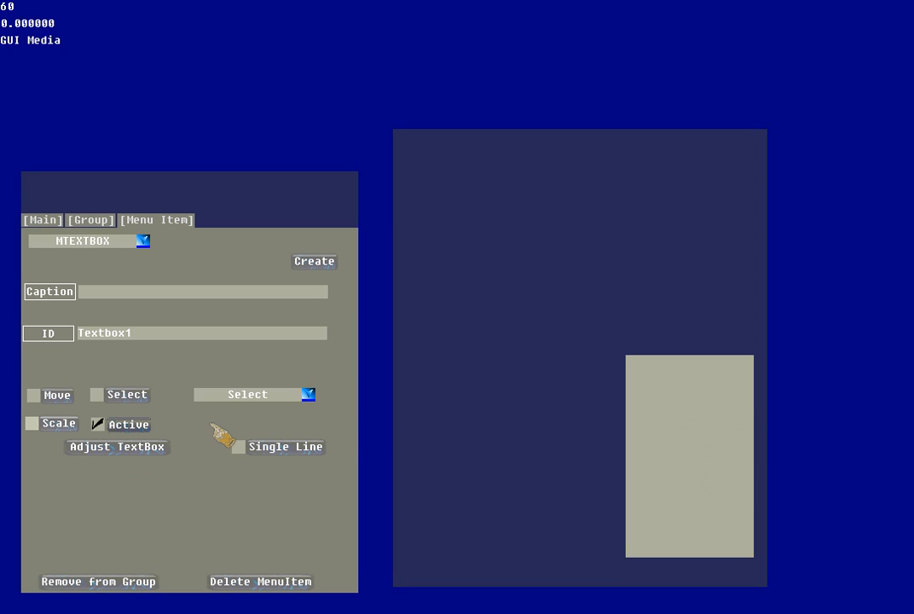
Test the text box's scrollbars by entering one overlong line followed by many short lines of sample text.
click(662, 390)
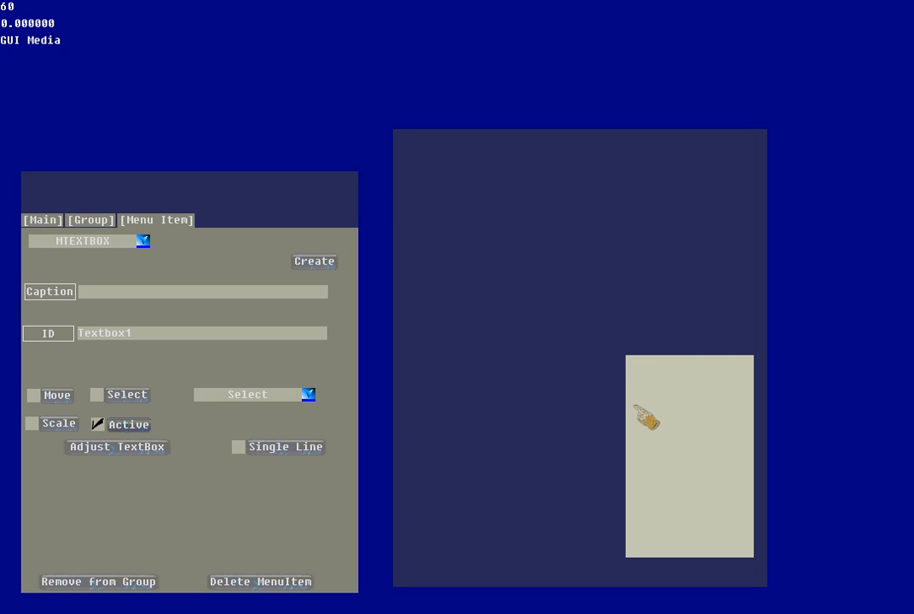
text(jklf;dsajkl;fdsajklghjkldsafds)
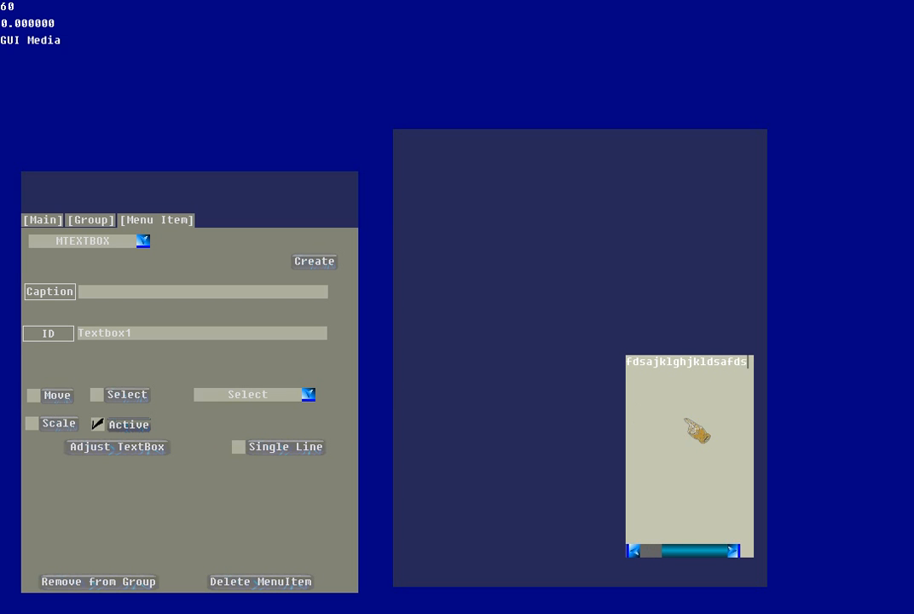
drag(702, 561, 674, 563)
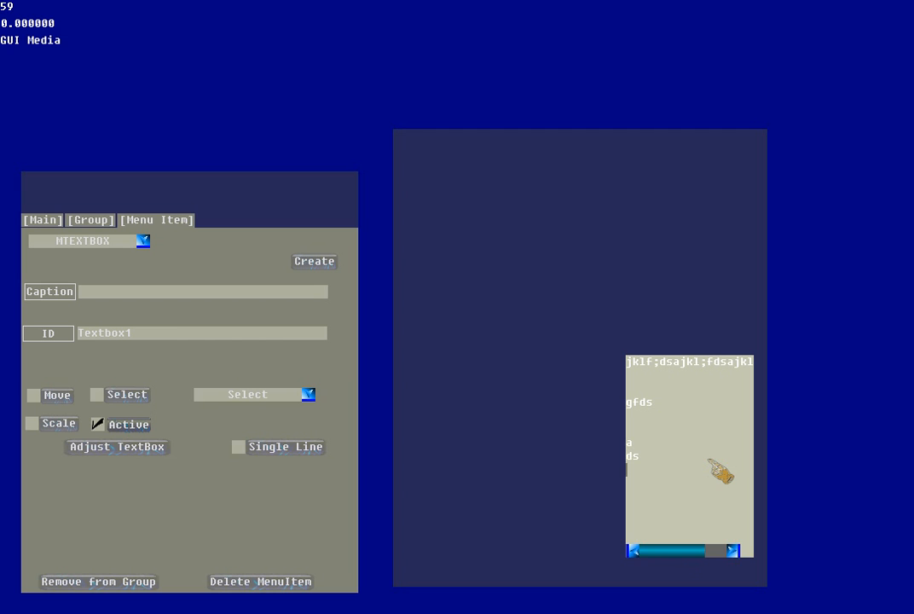
text(a)
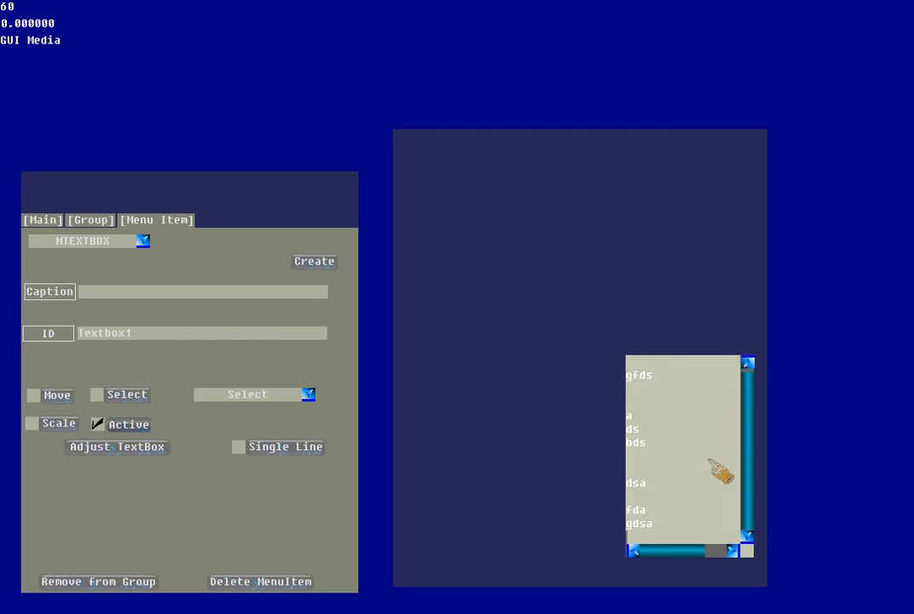
text( gdsa  dsa   sa fda fdsa)
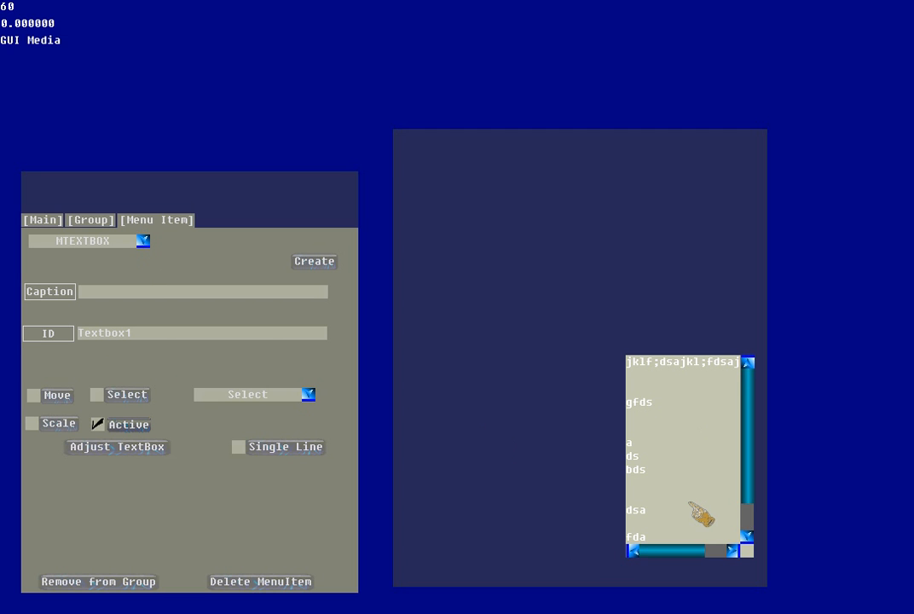
Delete all the sample text from the multi-line text box.
key(BackSpace)
key(BackSpace)
key(BackSpace)
key(BackSpace)
key(BackSpace)
key(BackSpace)
key(BackSpace)
key(BackSpace)
key(BackSpace)
key(BackSpace)
key(BackSpace)
key(BackSpace)
key(BackSpace)
key(BackSpace)
key(BackSpace)
key(BackSpace)
key(BackSpace)
key(BackSpace)
key(BackSpace)
key(BackSpace)
key(BackSpace)
key(BackSpace)
key(BackSpace)
key(BackSpace)
key(BackSpace)
key(BackSpace)
key(BackSpace)
key(BackSpace)
key(BackSpace)
key(BackSpace)
key(BackSpace)
key(BackSpace)
key(BackSpace)
key(BackSpace)
key(BackSpace)
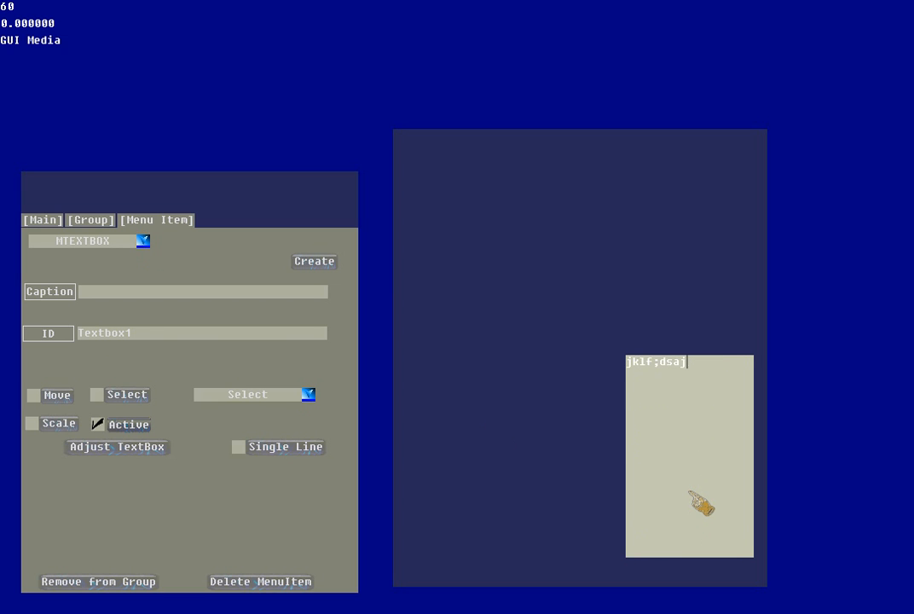
Scale Textbox1 down to about two text lines high, adjust it, and enable Single Line with Scale off.
click(54, 424)
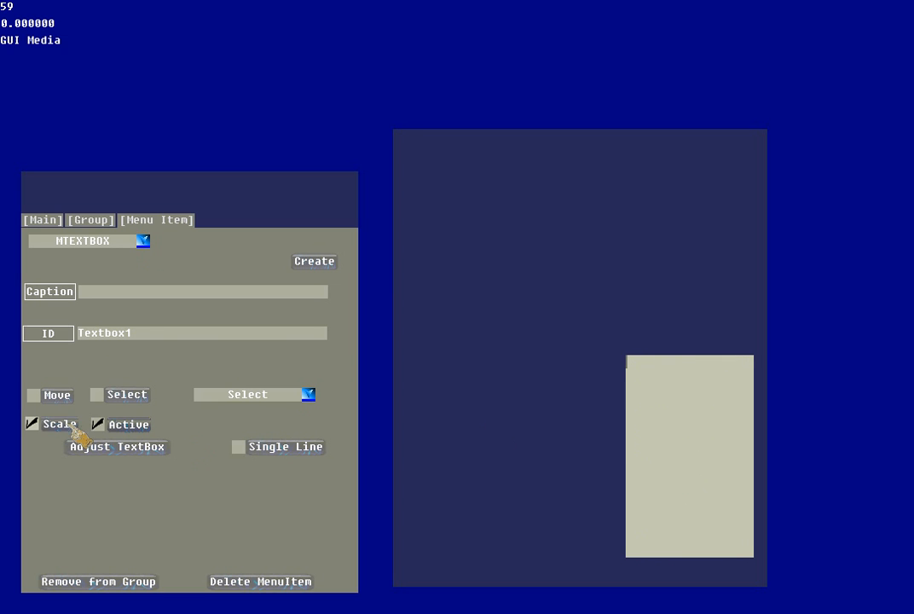
drag(702, 565, 757, 389)
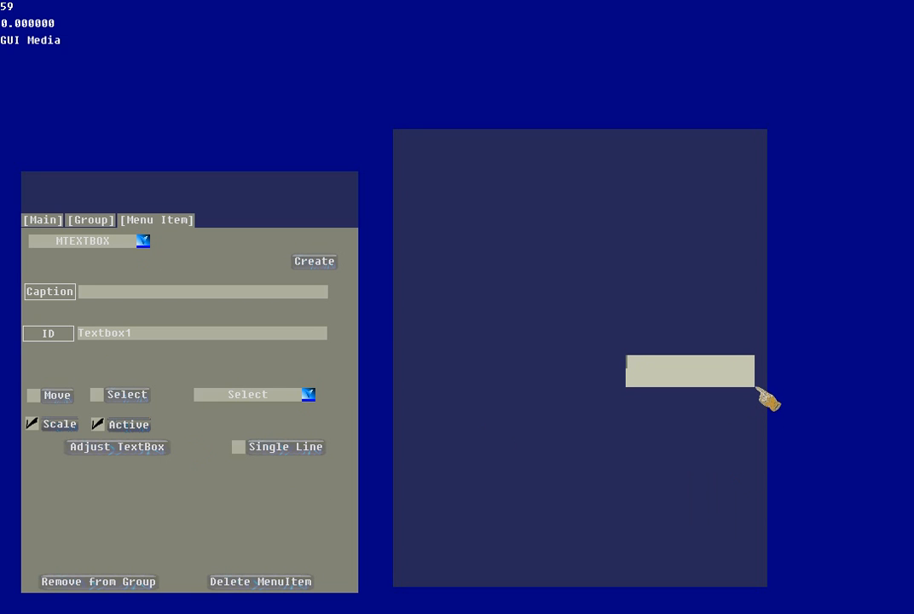
click(125, 450)
click(60, 425)
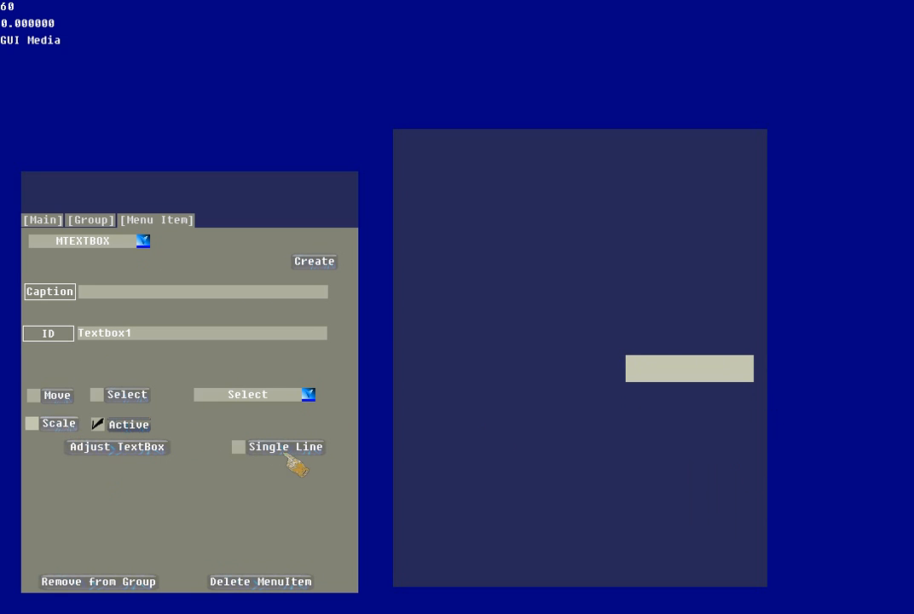
click(285, 448)
Test the single-line text box by entering a string longer than its width.
click(678, 365)
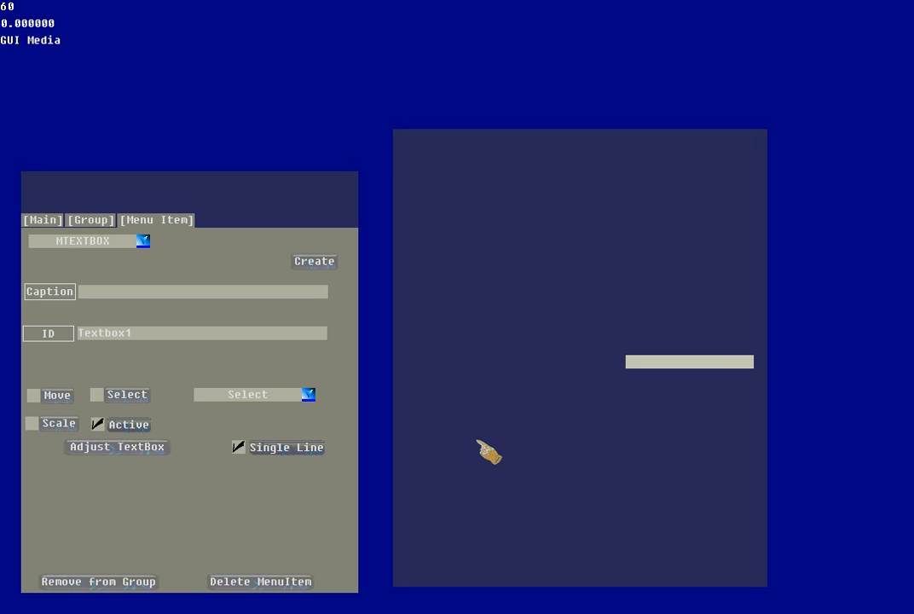
text(hjjkfldsahjklfd)
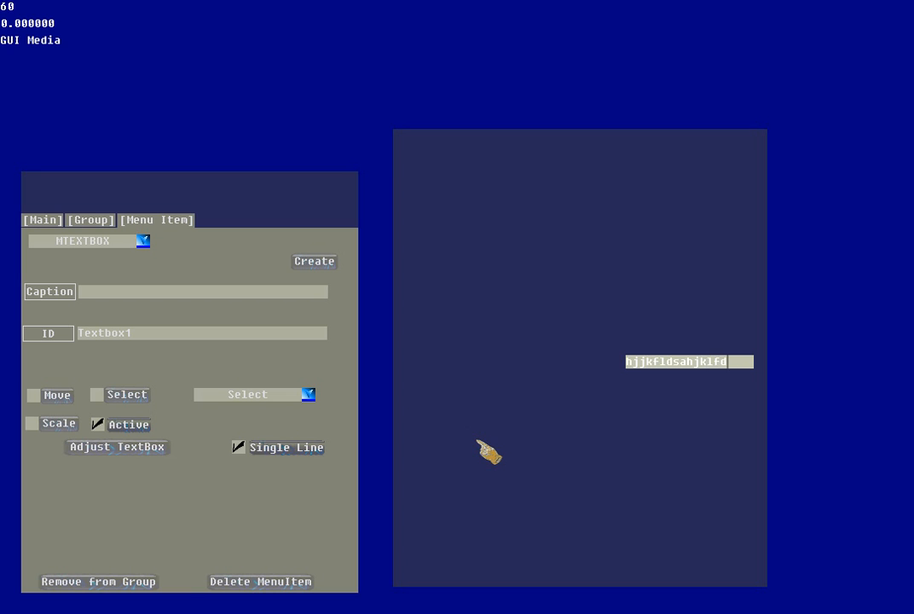
text(sahklgdahkldsa)
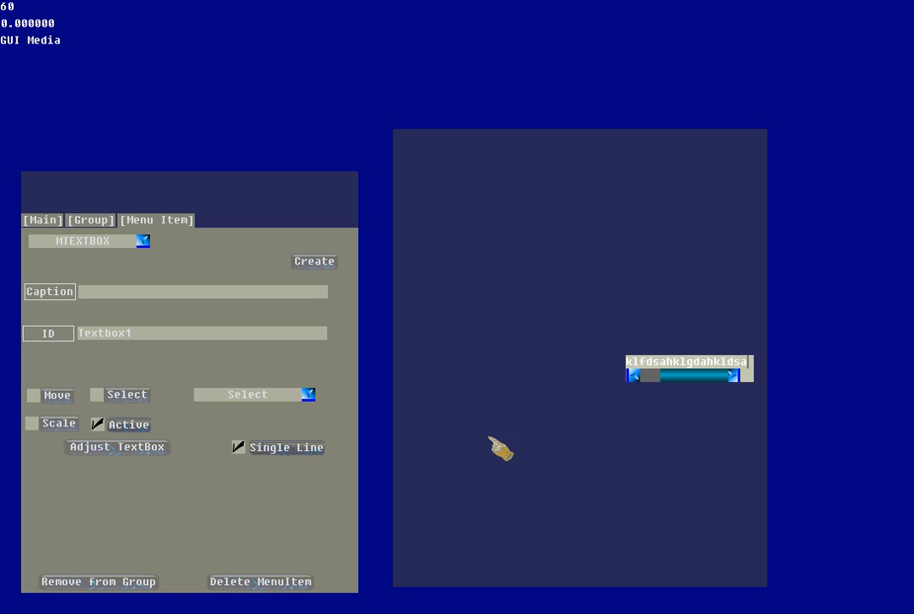
Clear the test string from the single-line text box.
key(BackSpace)
key(BackSpace)
key(BackSpace)
key(BackSpace)
key(BackSpace)
key(BackSpace)
key(BackSpace)
key(BackSpace)
key(BackSpace)
key(BackSpace)
key(BackSpace)
key(BackSpace)
key(BackSpace)
key(BackSpace)
key(BackSpace)
key(BackSpace)
key(BackSpace)
key(BackSpace)
key(BackSpace)
key(BackSpace)
key(BackSpace)
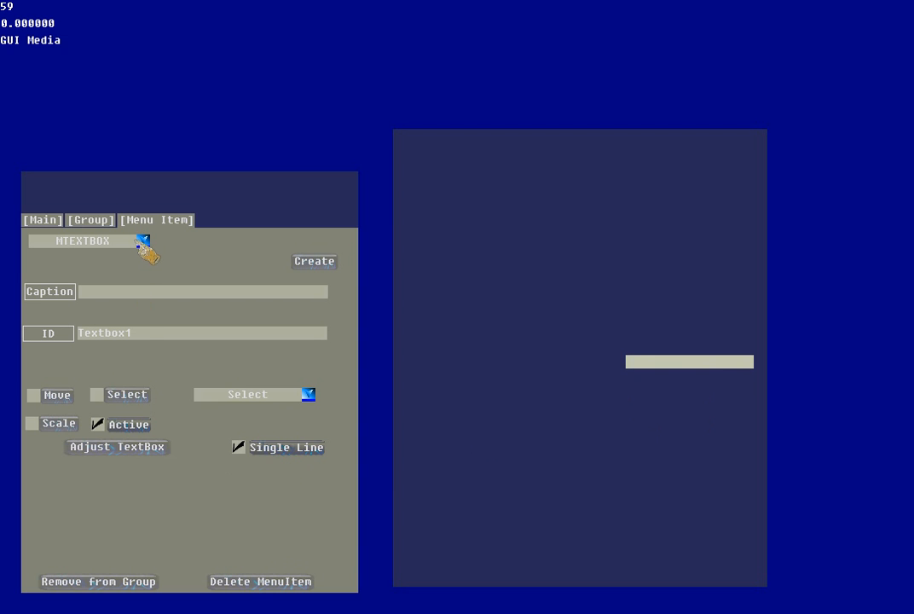
Create a list item (MLIST) in g3 with the caption list1 and the ID List1.
click(147, 245)
click(64, 295)
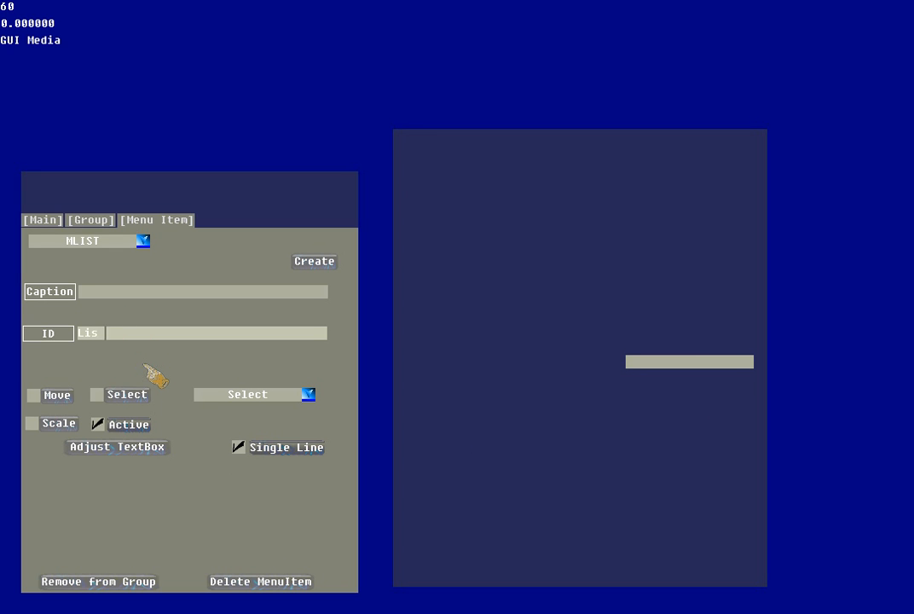
click(100, 296)
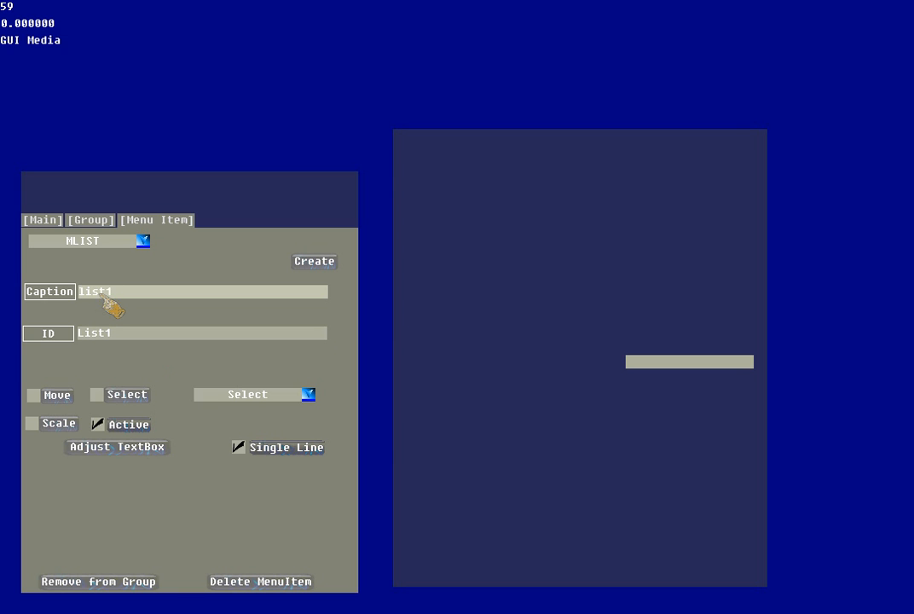
click(323, 263)
Move list1 to g3's upper right area and scale it down to just above the text box, finishing with Move and Scale off.
click(34, 395)
drag(483, 264, 635, 162)
click(33, 395)
click(32, 423)
drag(672, 212, 744, 323)
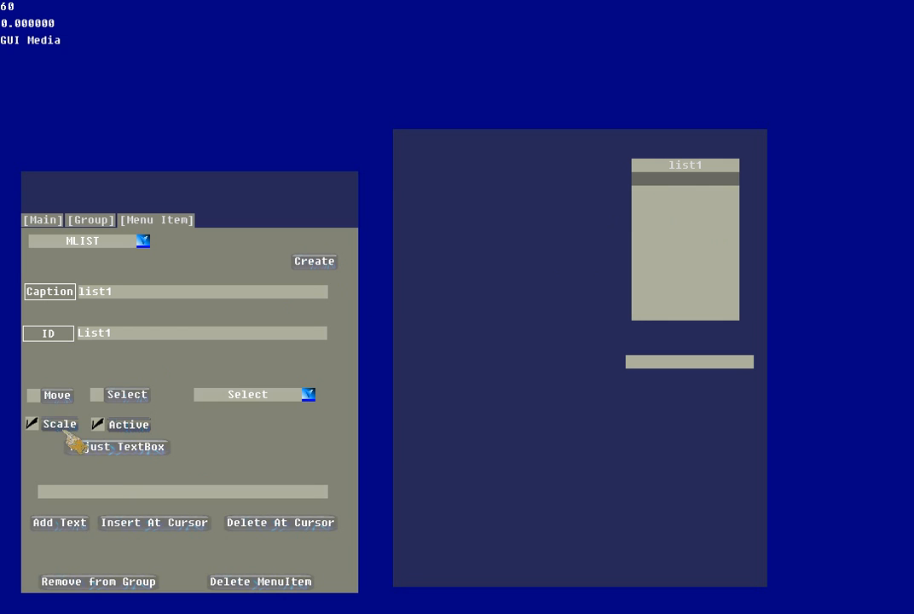
click(31, 423)
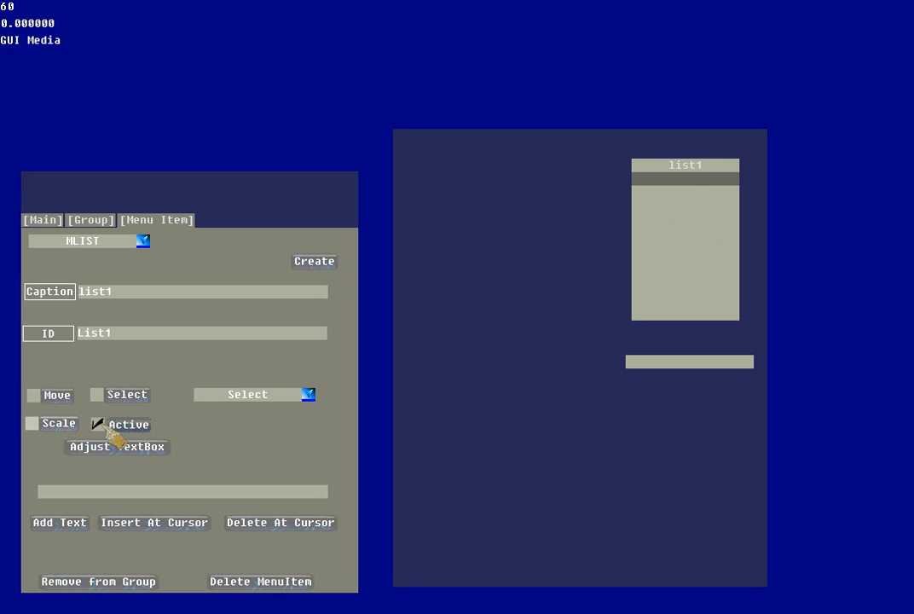
Add the entry fdsaf to list1 both at the cursor and at the end, and delete the blank row between them.
click(693, 173)
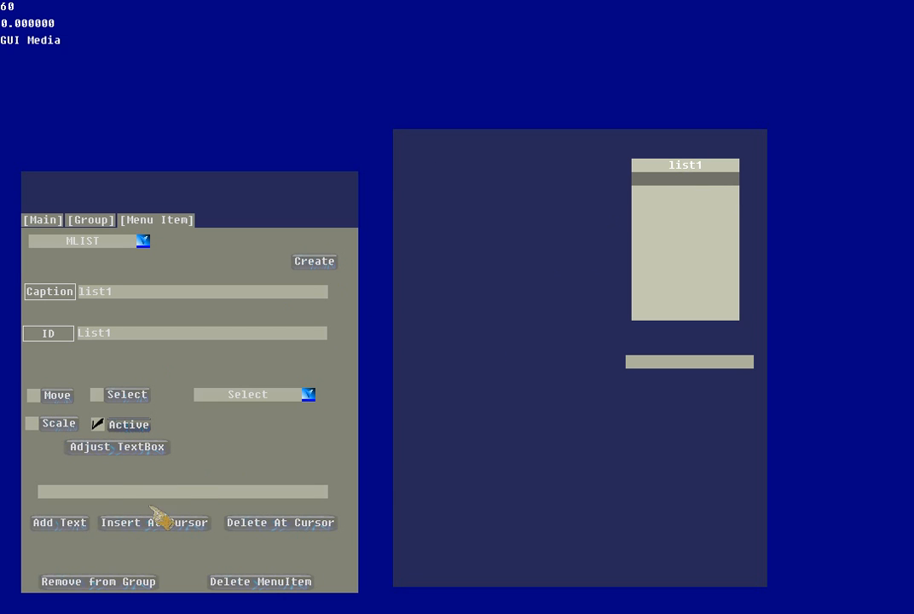
click(91, 493)
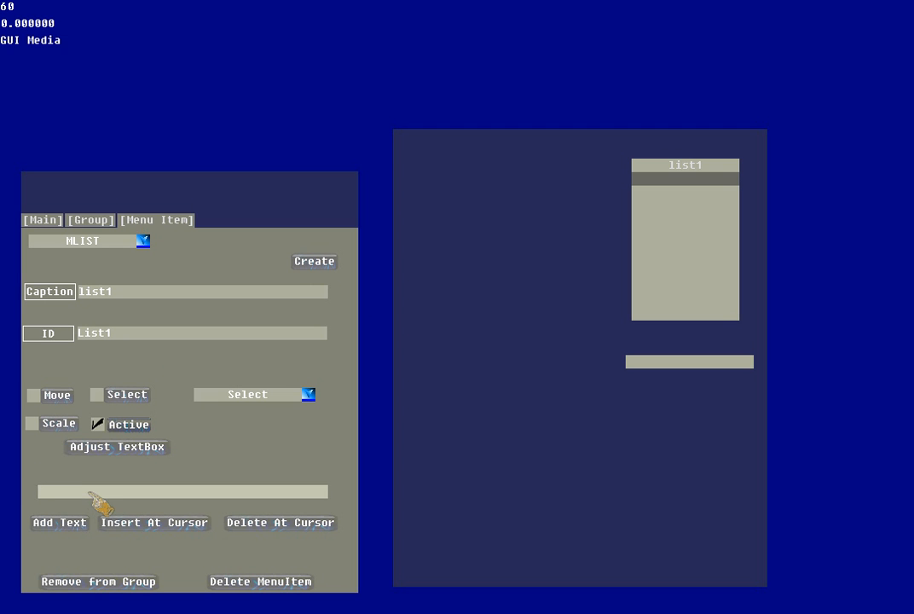
click(146, 531)
click(71, 529)
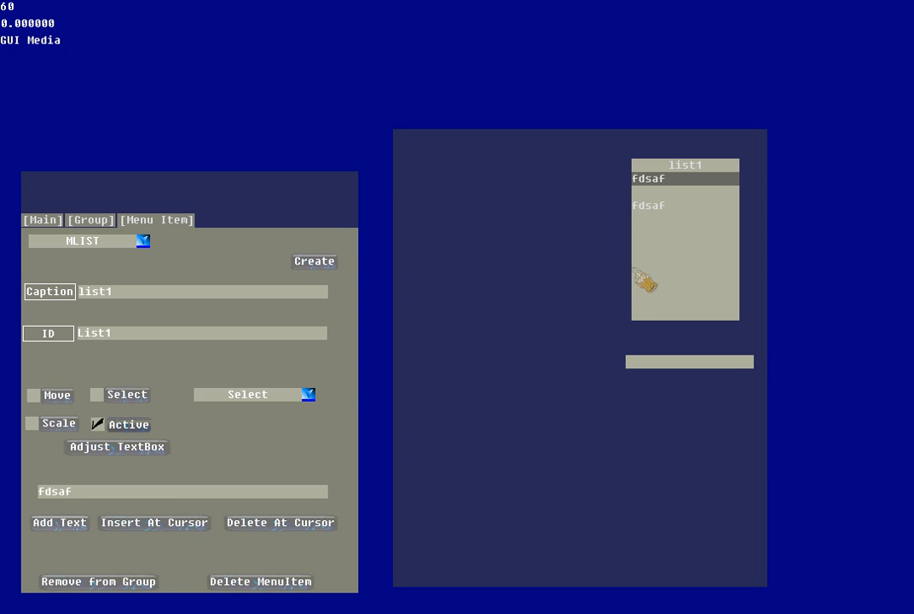
click(662, 193)
click(288, 523)
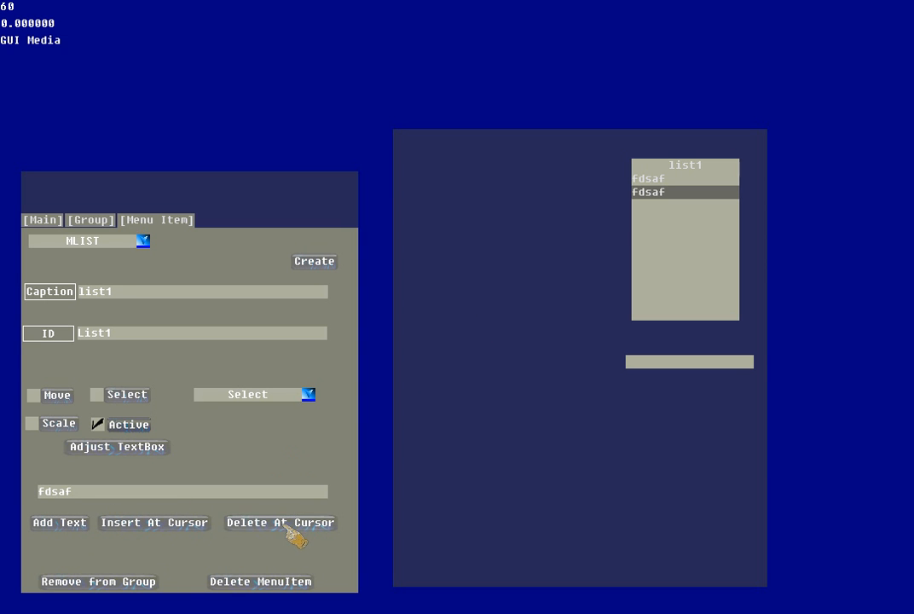
Extend the entry text to fdsafgfdahg and insert it into list1 at the cursor.
click(122, 493)
text(gfdahg)
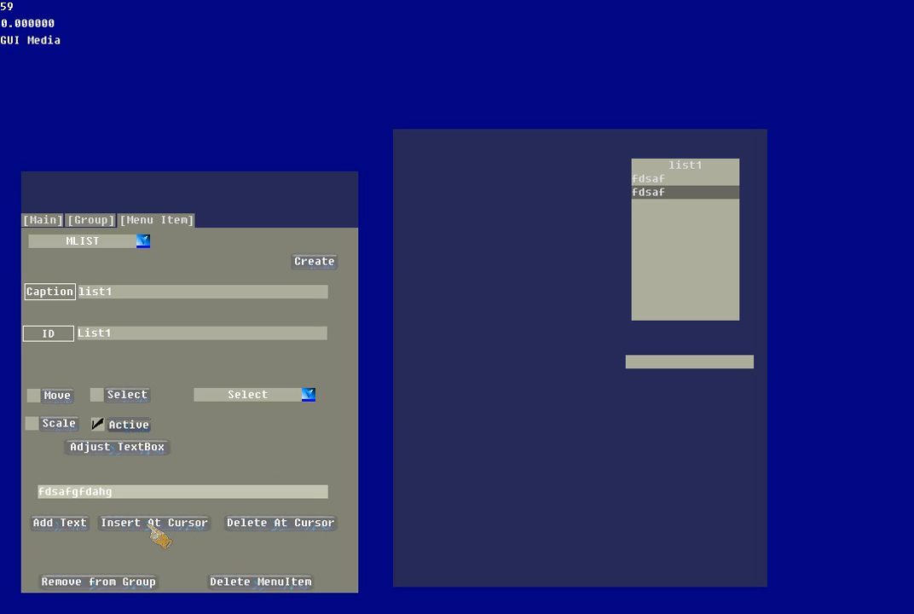
click(151, 524)
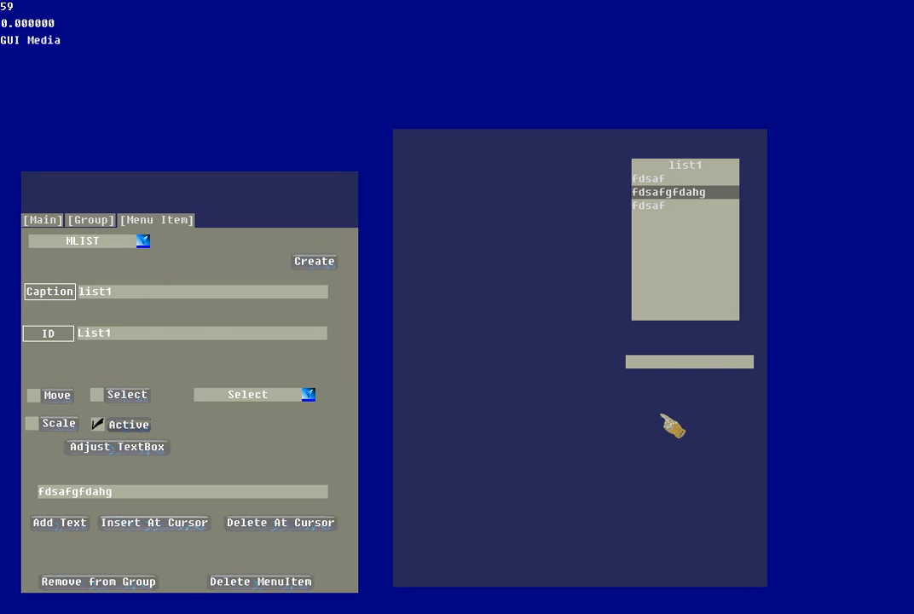
Create a dropdown item (MDROPDOWN) in the group with both the caption and the ID set to DD1.
double_click(122, 336)
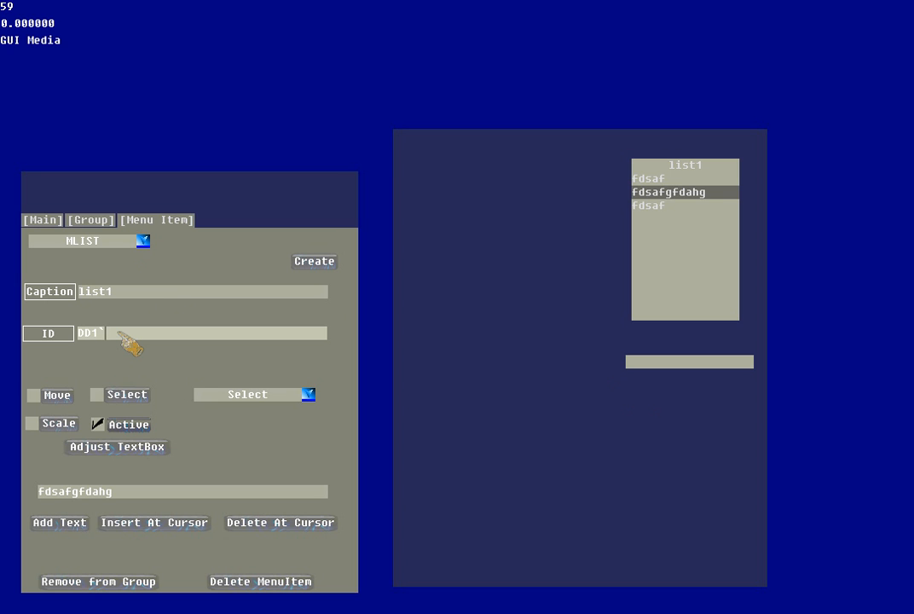
text(DD1)
click(129, 301)
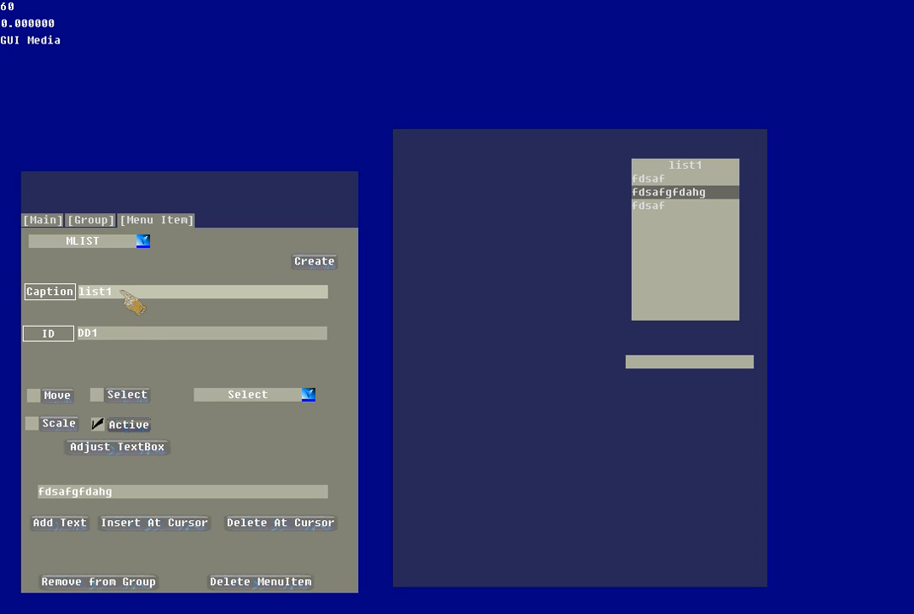
text(1)
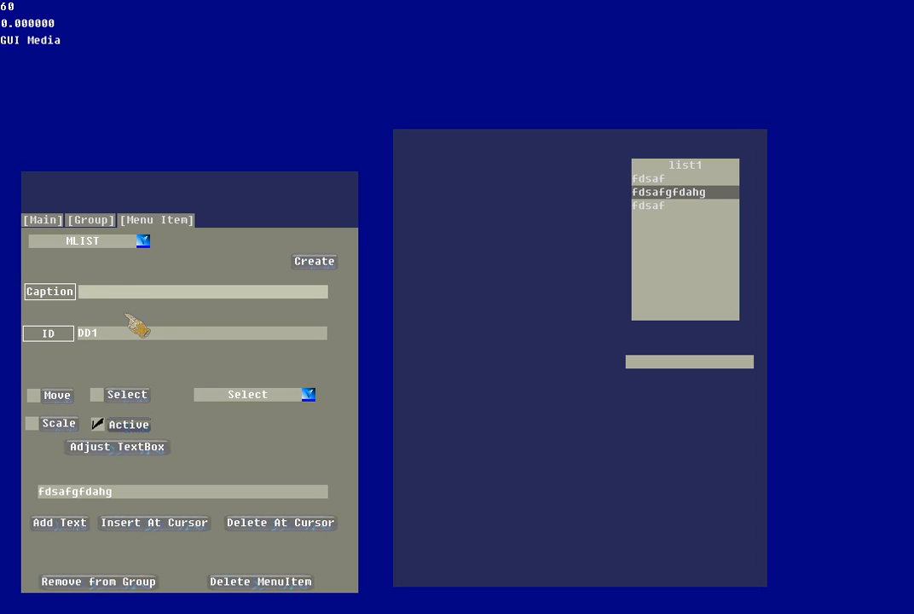
click(143, 242)
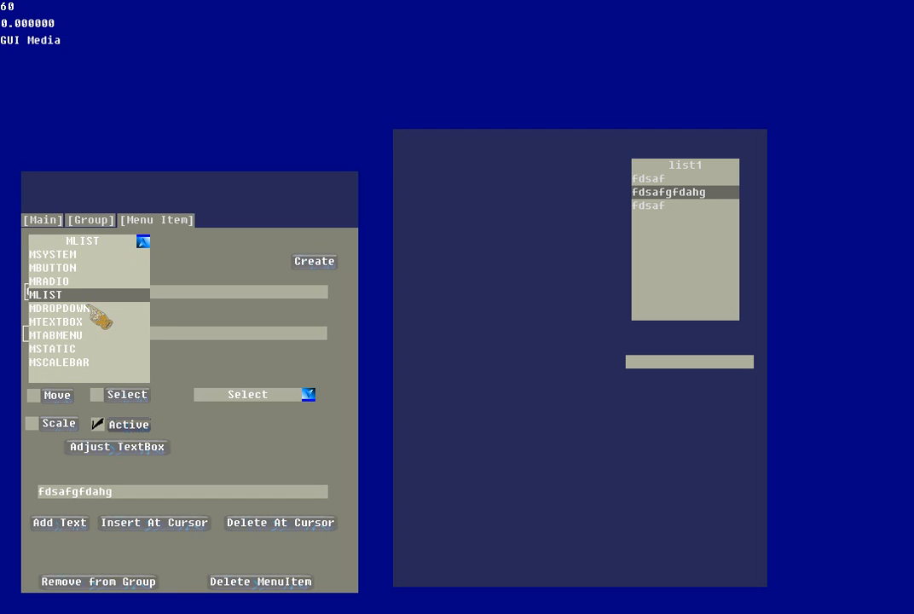
click(94, 309)
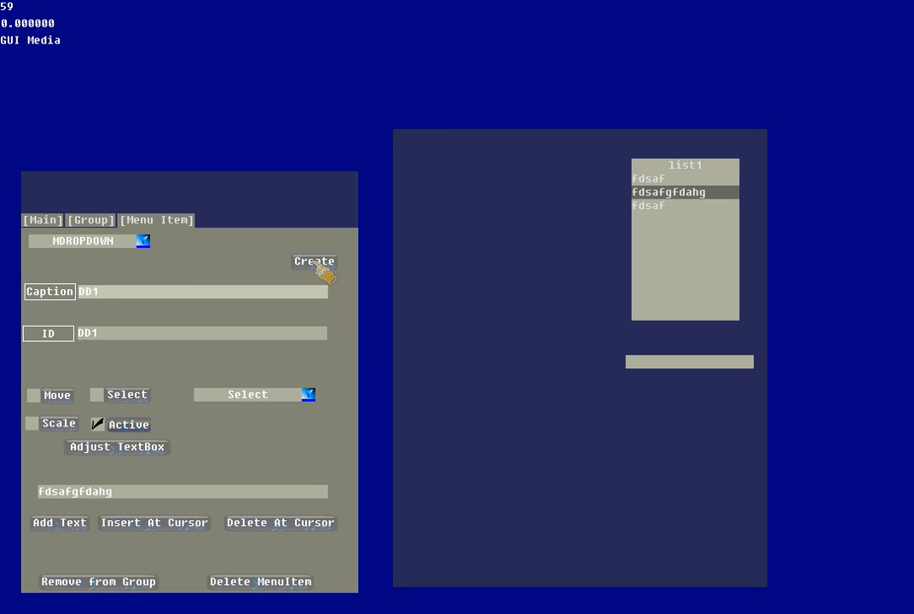
click(316, 263)
Move the DD1 dropdown to the group's upper left area and widen it to about list1's width, finishing with Move and Scale off.
click(57, 395)
drag(401, 136, 433, 157)
click(57, 396)
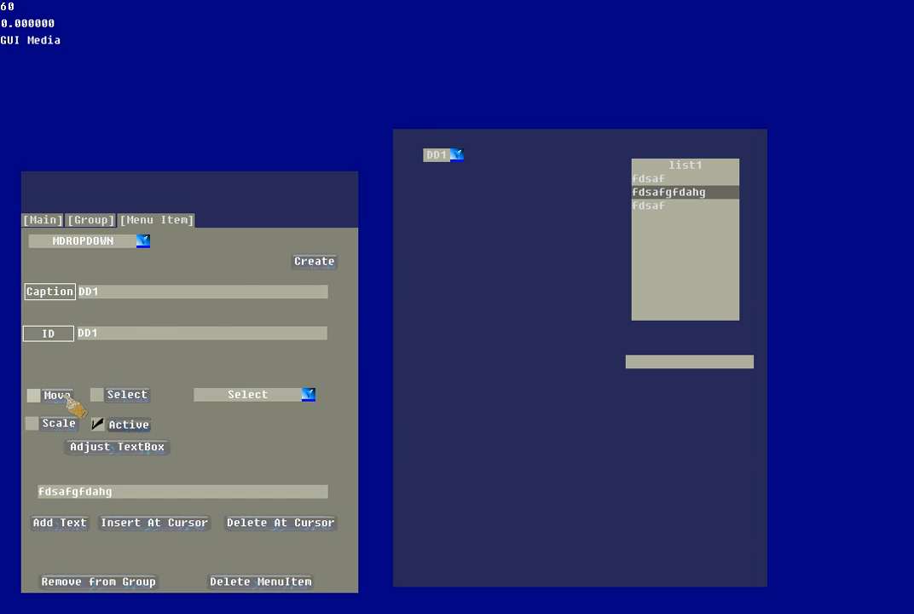
click(59, 424)
drag(422, 265, 466, 335)
click(60, 425)
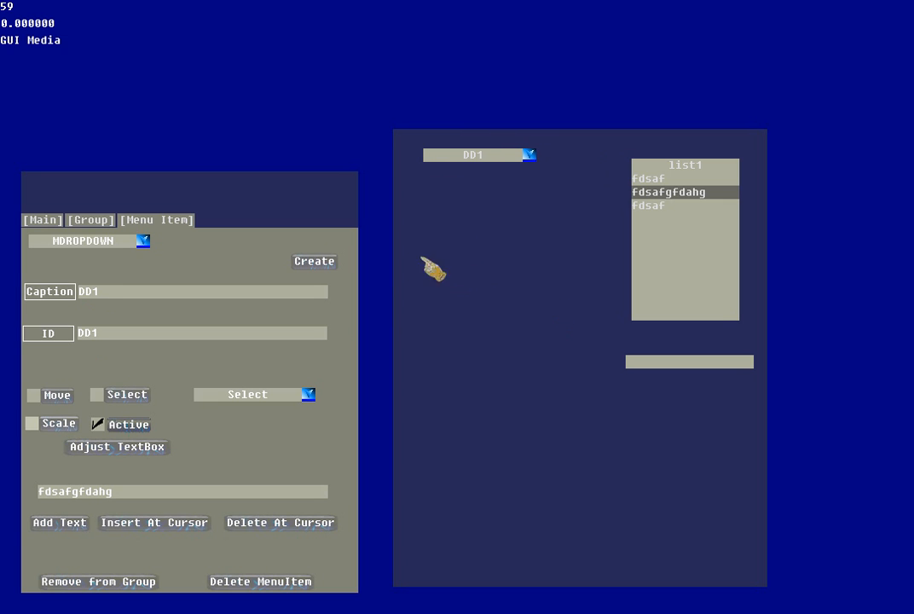
Expand DD1, scale its open list wider and taller, fit it with Adjust TextBox, and collapse it with Scale off.
click(530, 156)
click(53, 424)
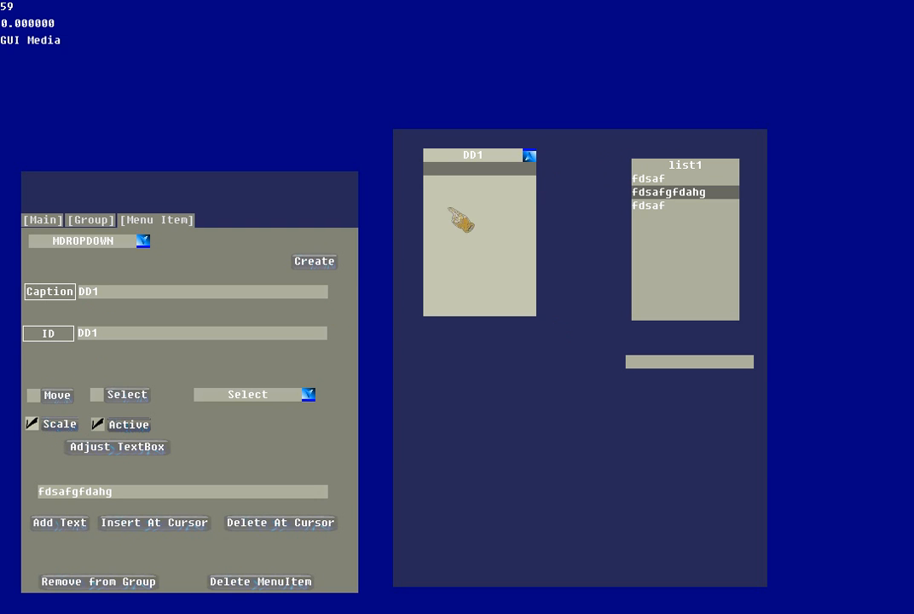
drag(519, 277, 559, 351)
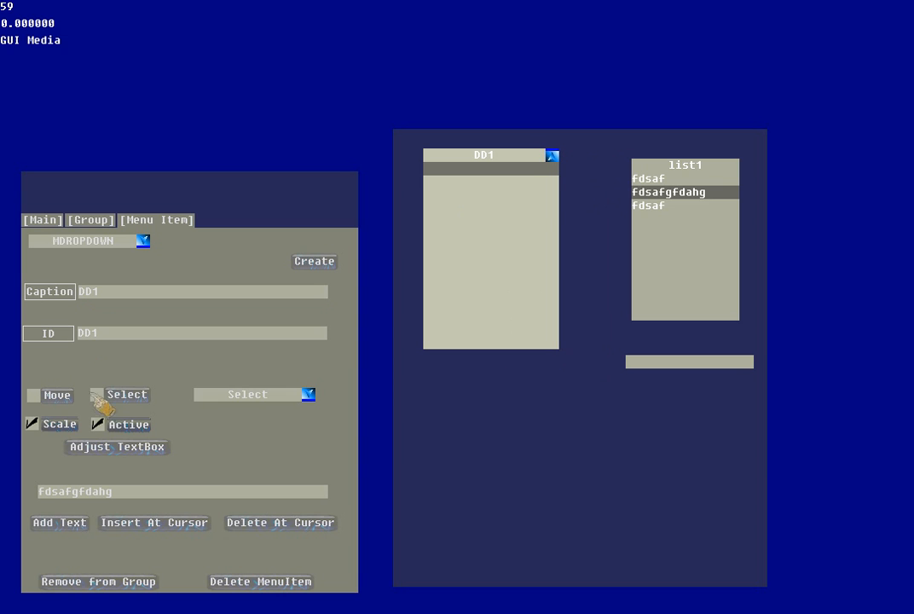
click(126, 449)
click(70, 427)
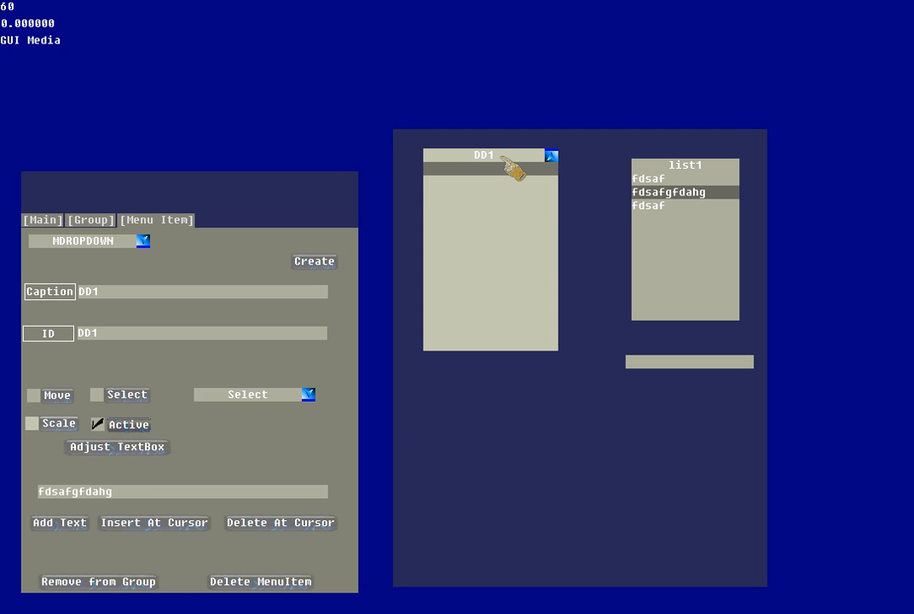
click(505, 162)
click(507, 162)
click(549, 158)
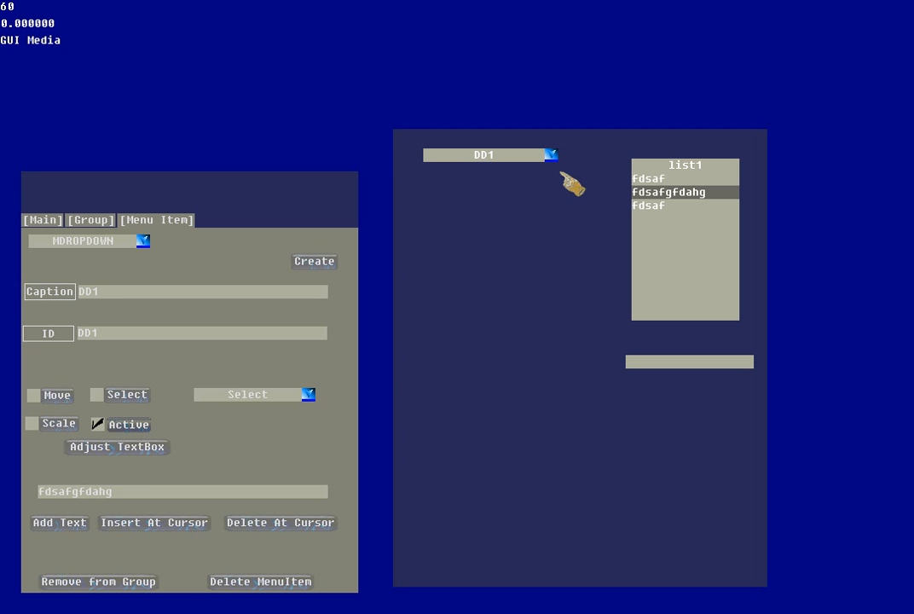
Move the collapsed DD1 dropdown to just above list1, finishing with Move off.
click(63, 399)
drag(495, 159, 628, 149)
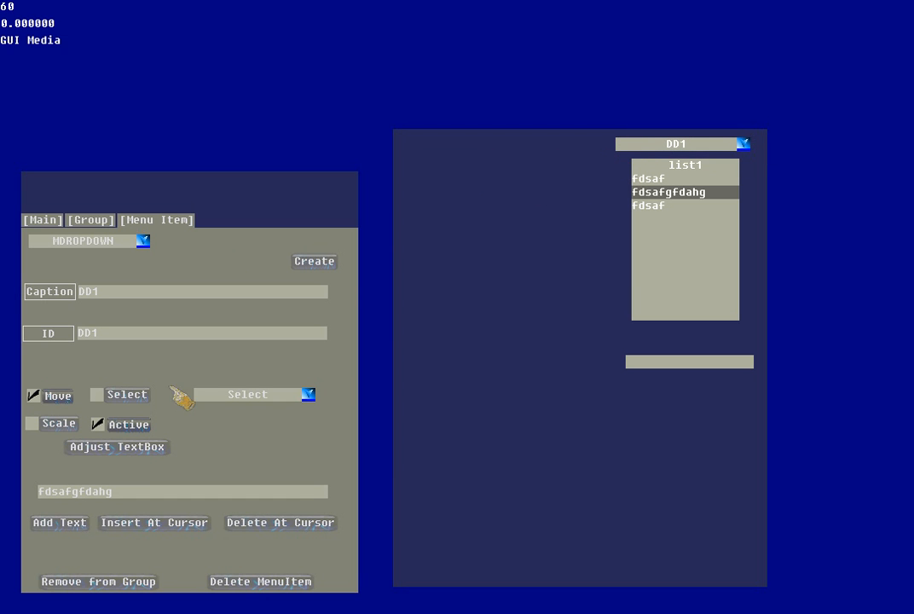
click(53, 397)
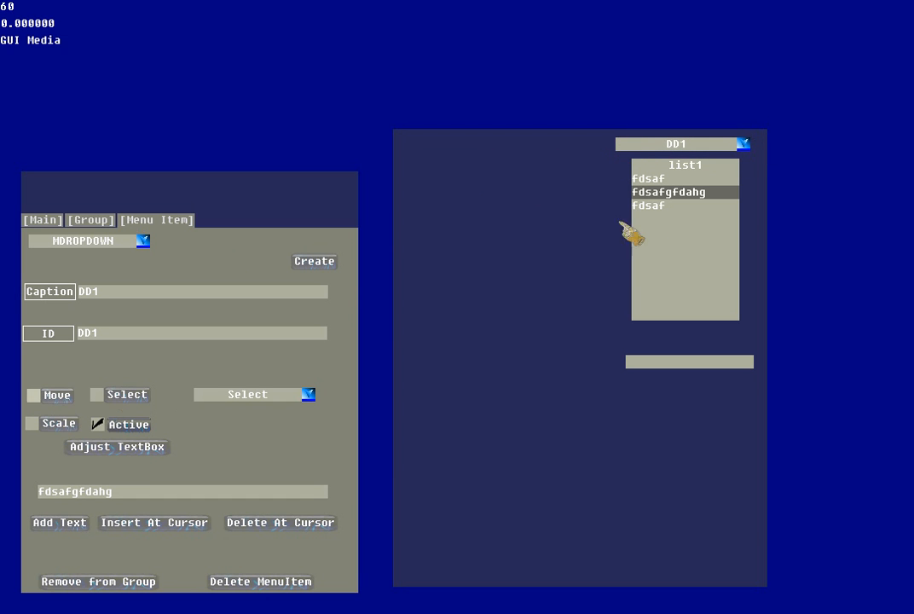
Test expanding and collapsing DD1, and view the IDs of the group's selectable items.
click(751, 146)
click(751, 146)
click(750, 145)
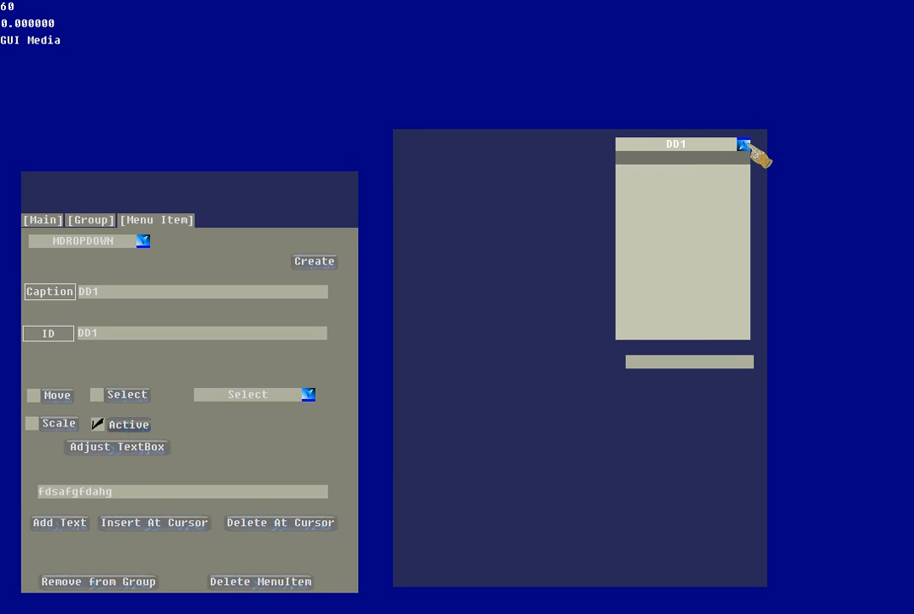
click(745, 147)
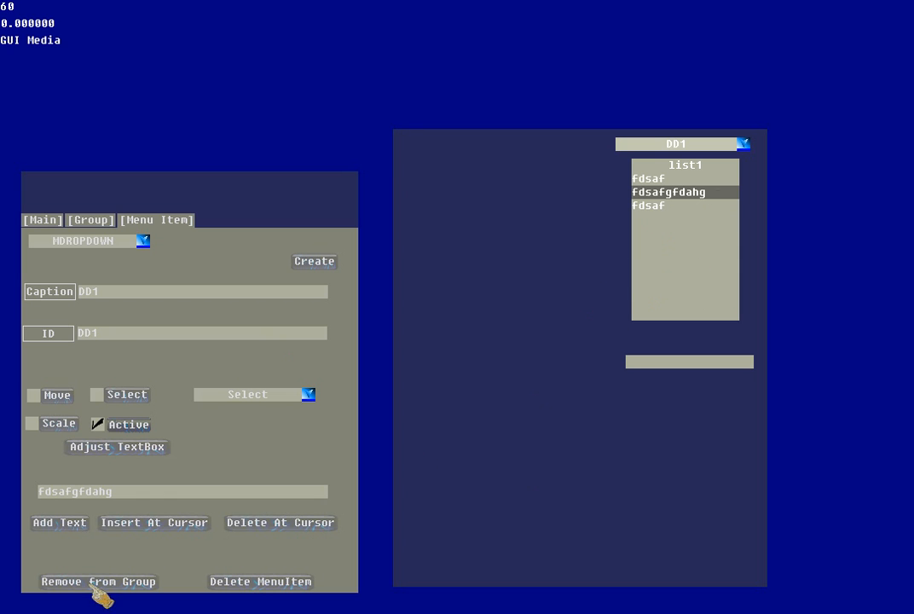
click(310, 395)
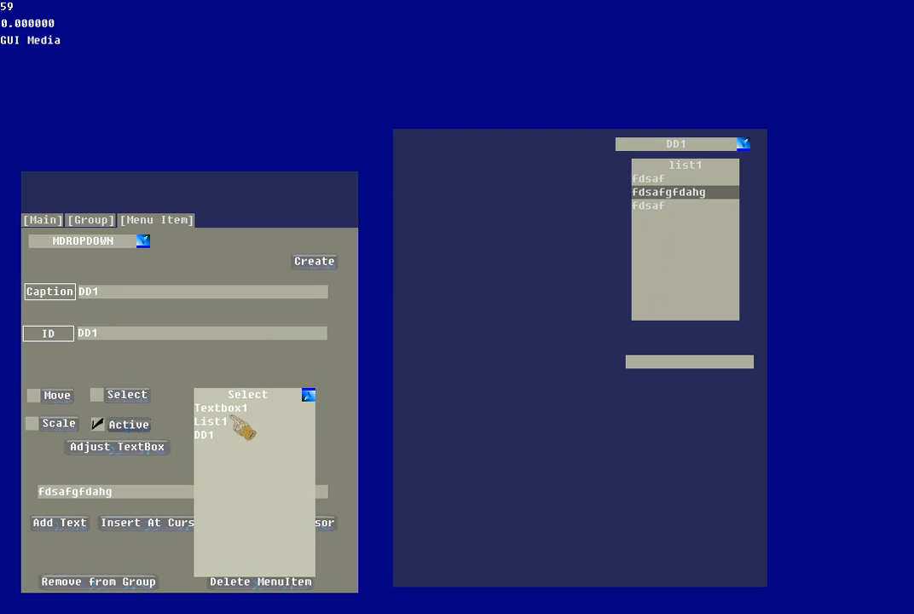
click(309, 396)
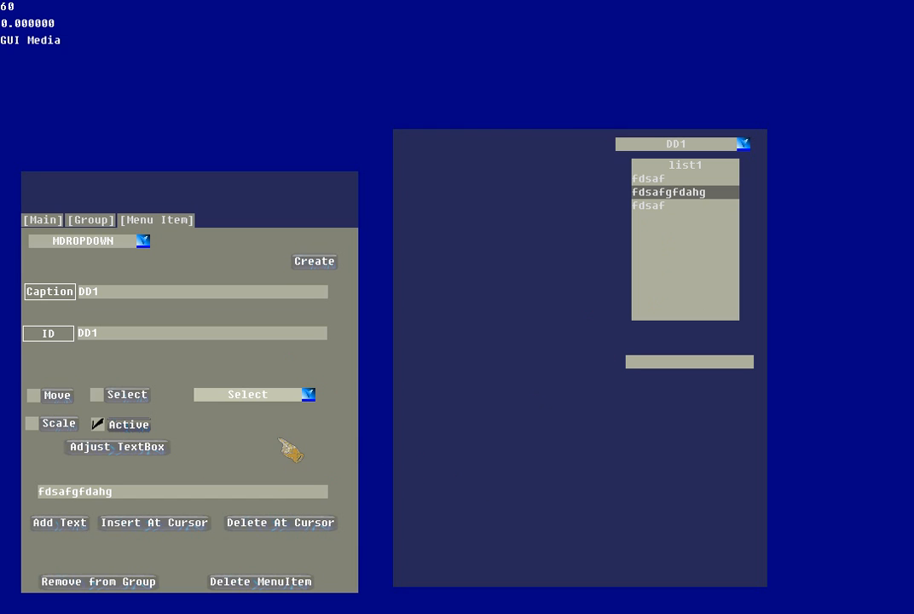
Create a static item (MSTATIC) in the group with the caption static1 and a blank ID.
click(143, 243)
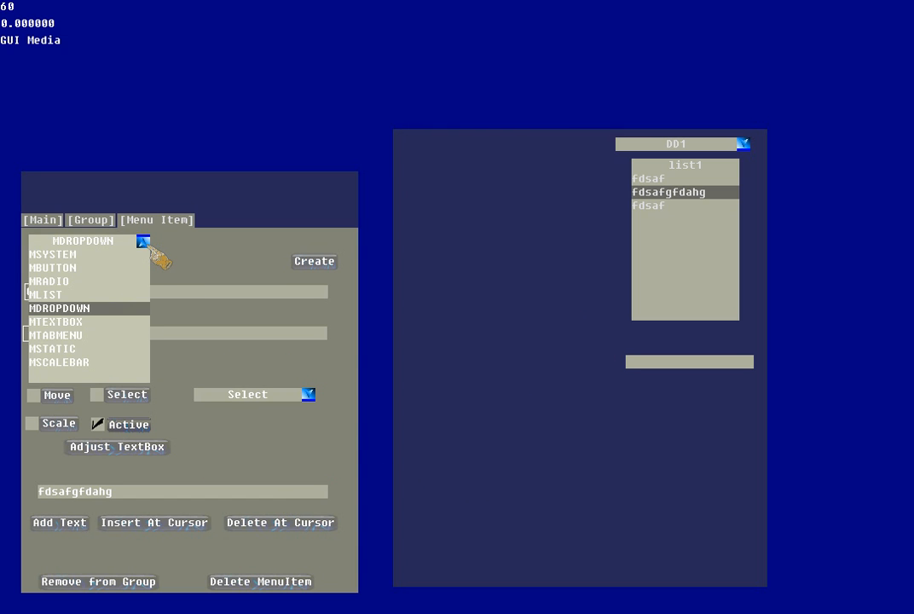
click(70, 350)
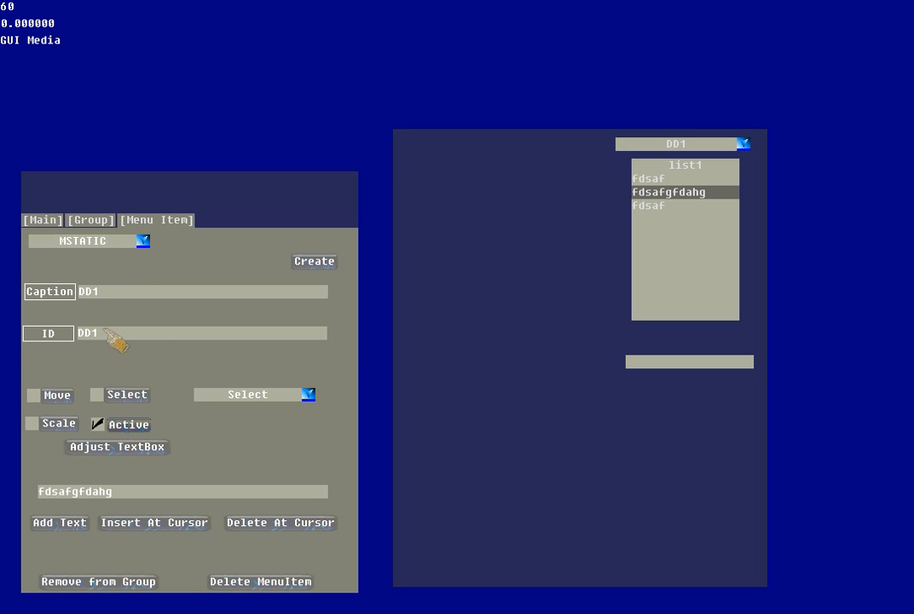
click(111, 335)
key(BackSpace)
key(BackSpace)
key(BackSpace)
click(120, 296)
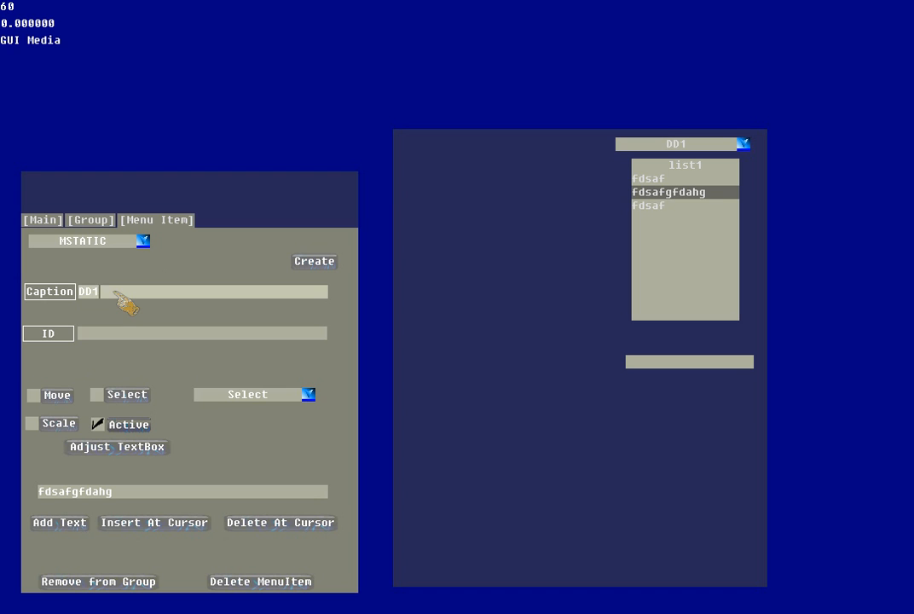
key(BackSpace)
key(BackSpace)
key(BackSpace)
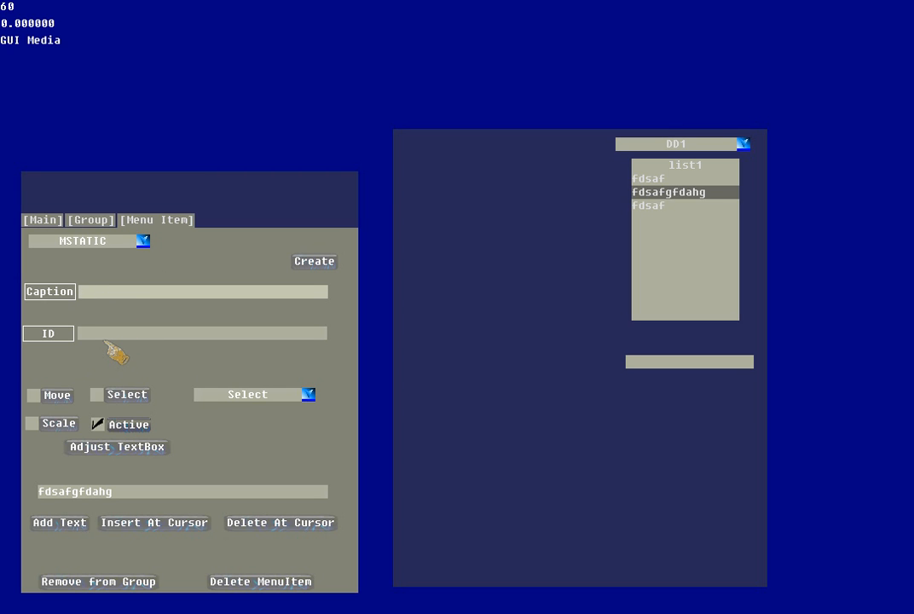
click(105, 338)
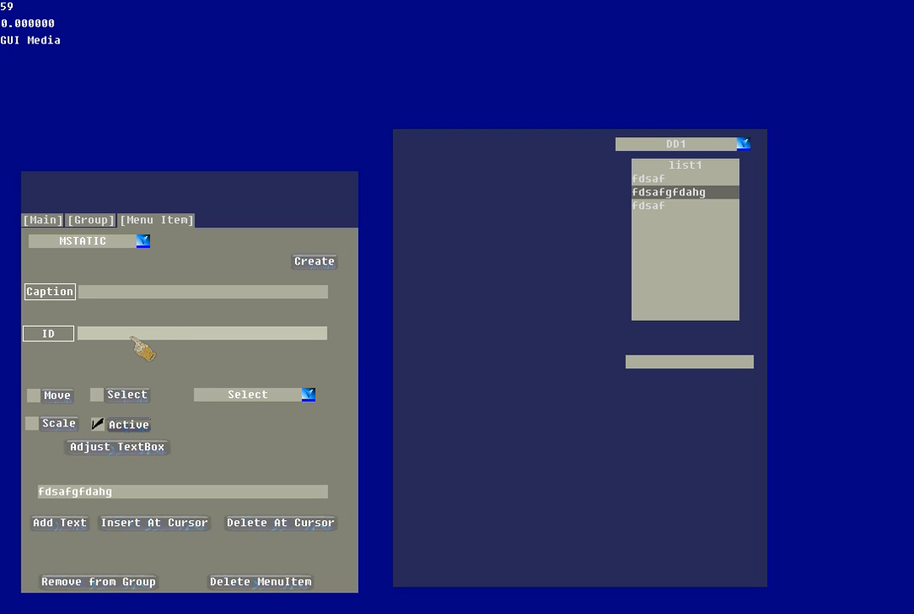
click(122, 293)
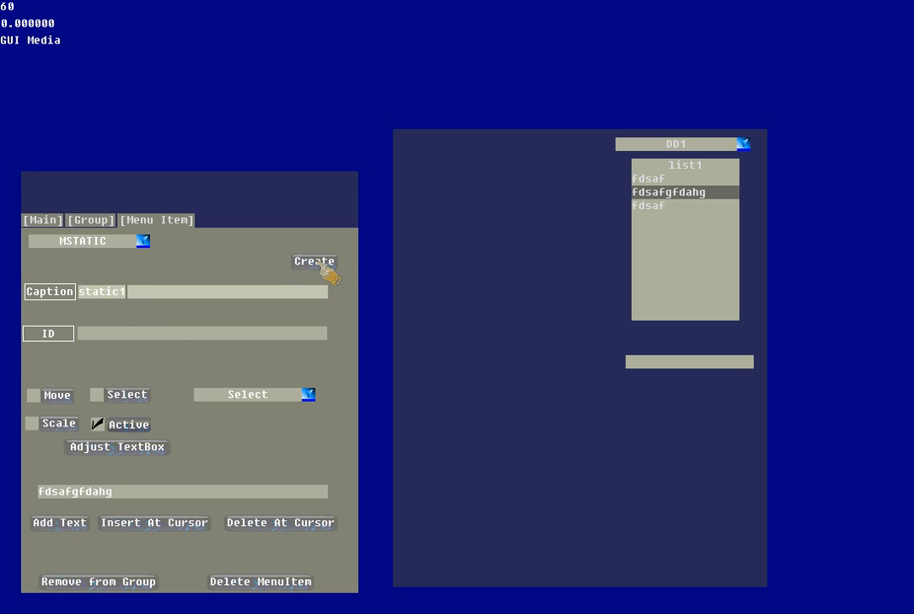
click(323, 268)
Move static1 to the group's left side and scale it into a large square frame beside list1, finishing with Move and Scale off.
click(67, 398)
drag(401, 139, 419, 195)
click(73, 418)
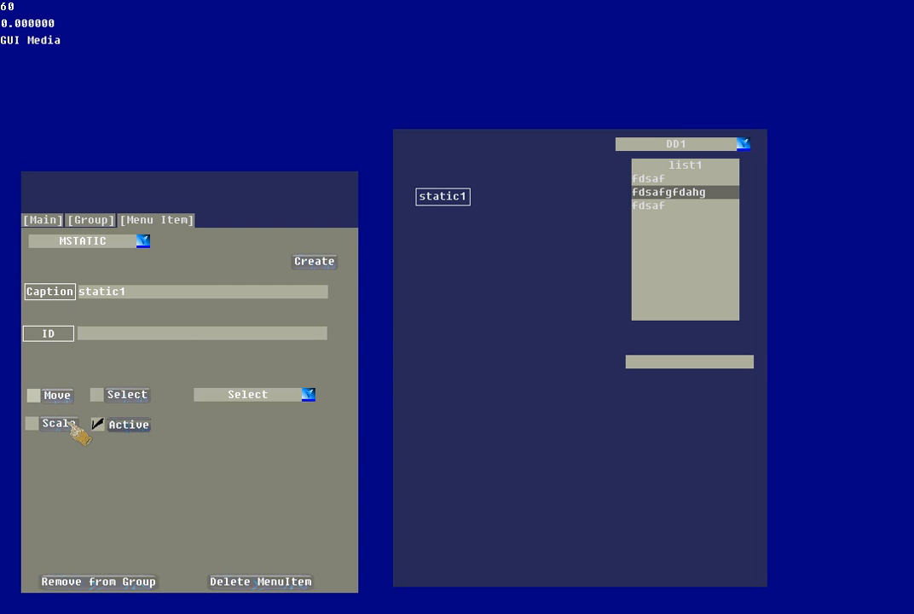
drag(535, 298, 594, 372)
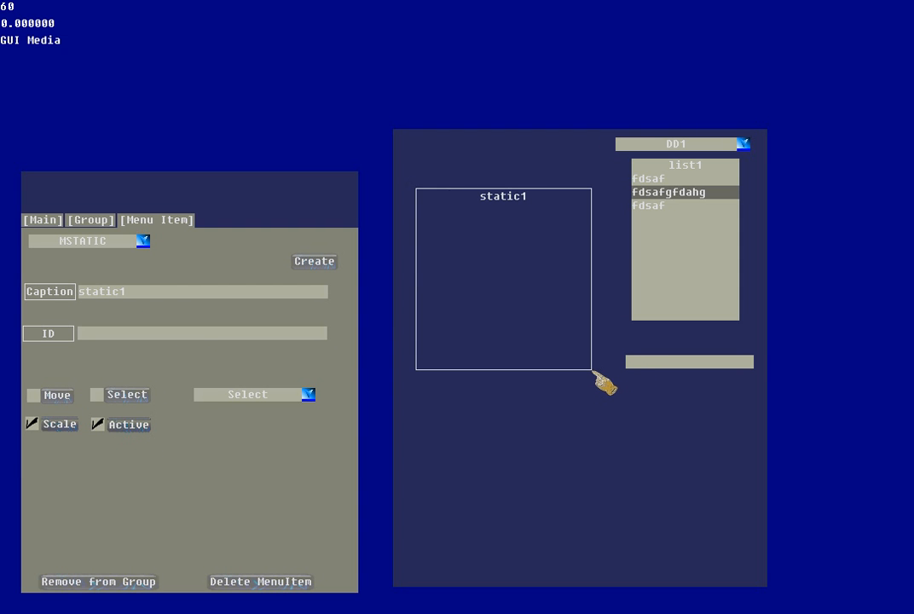
click(62, 426)
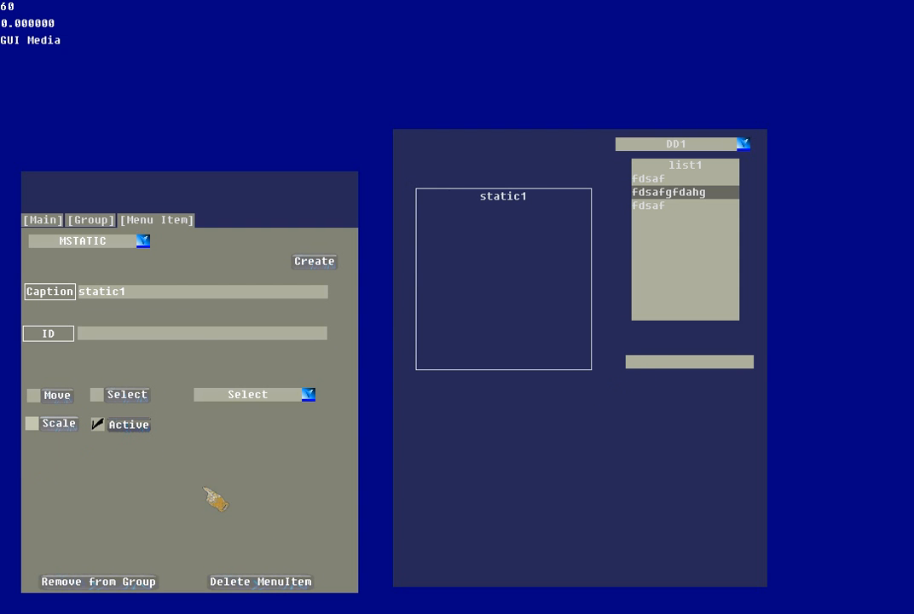